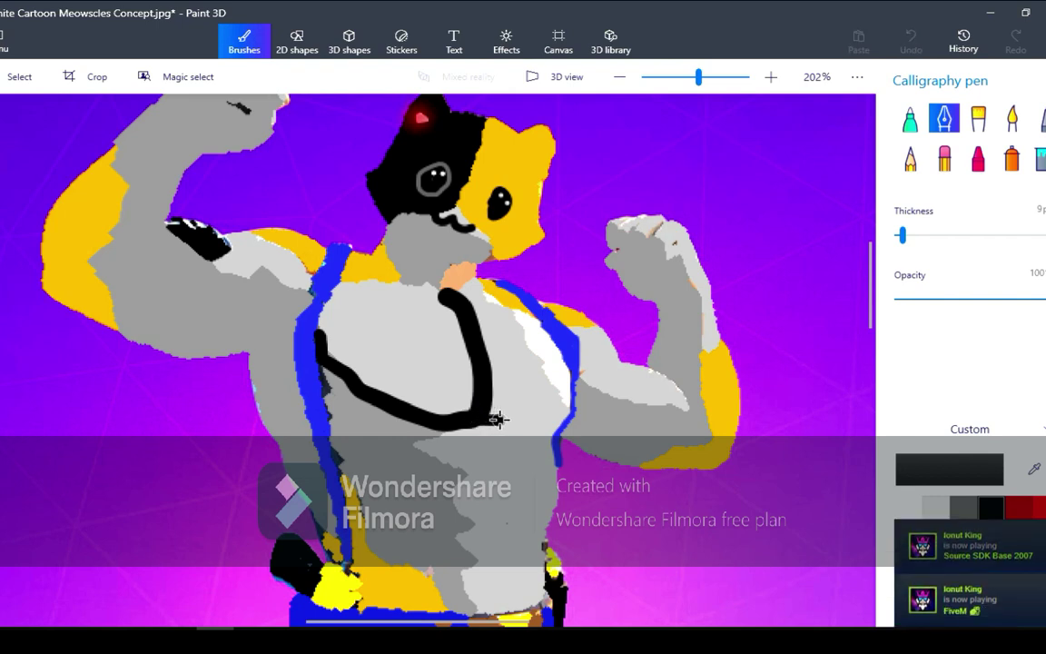
- Extend the black chest outline beneath the second pectoral, from the centre line to the blue strap
mouse_move(514, 424)
left_mouse_down()
mouse_move(545, 430)
mouse_move(560, 420)
mouse_move(552, 416)
left_mouse_up()
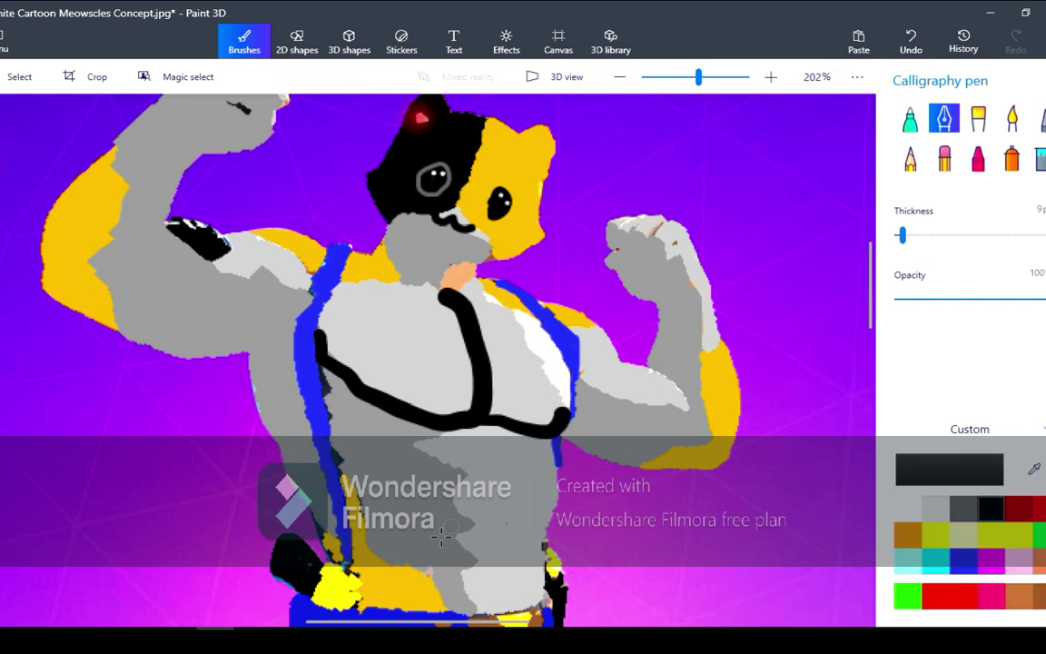
- Switch to the web browser and search Google Images for "meowscles fortnite skin"
left_click(328, 635)
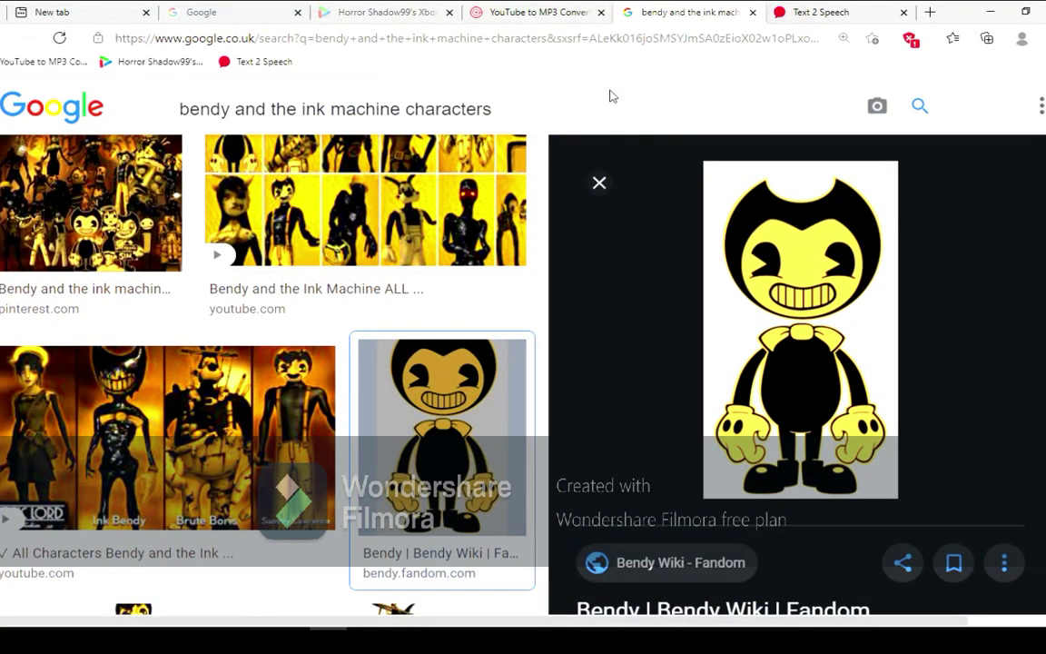
left_click_drag(527, 94, 171, 102)
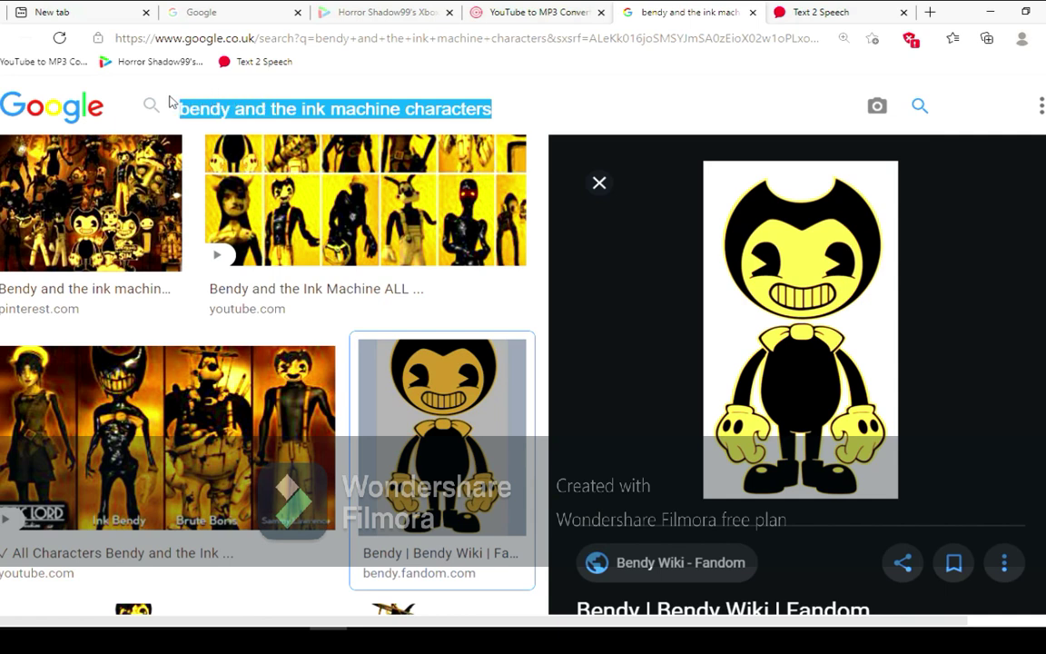
key("BackSpace")
type("Me")
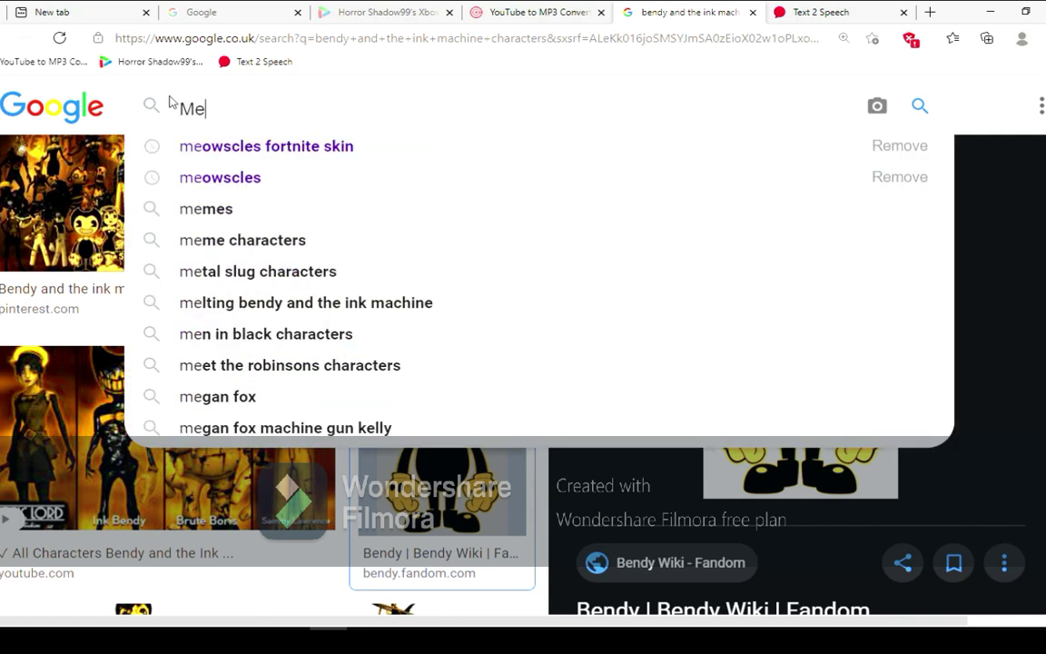
type("owscles")
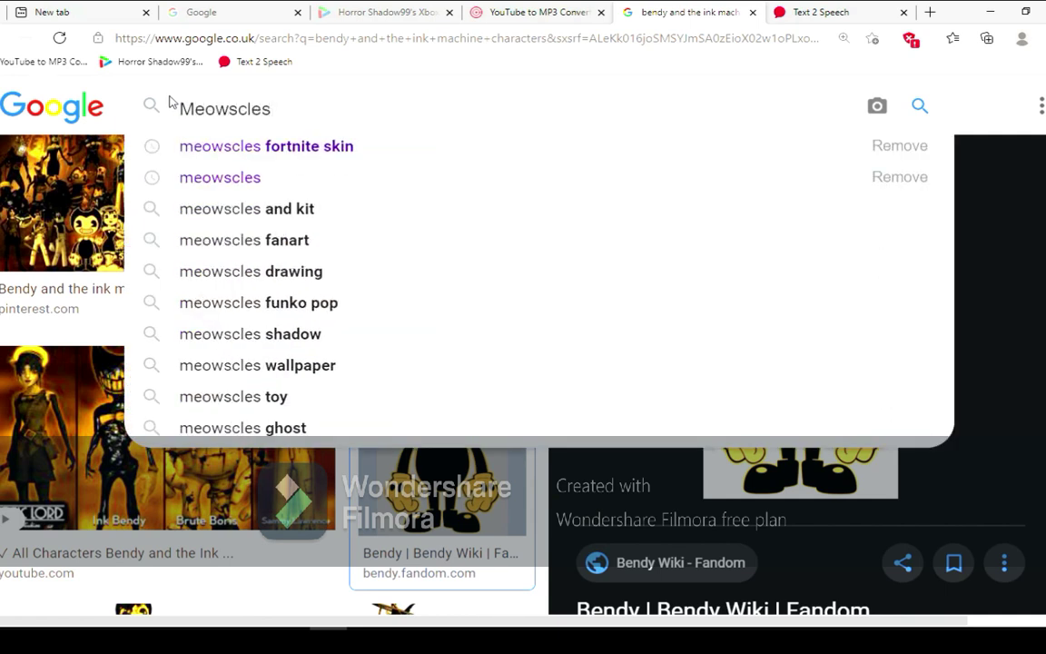
left_click(307, 145)
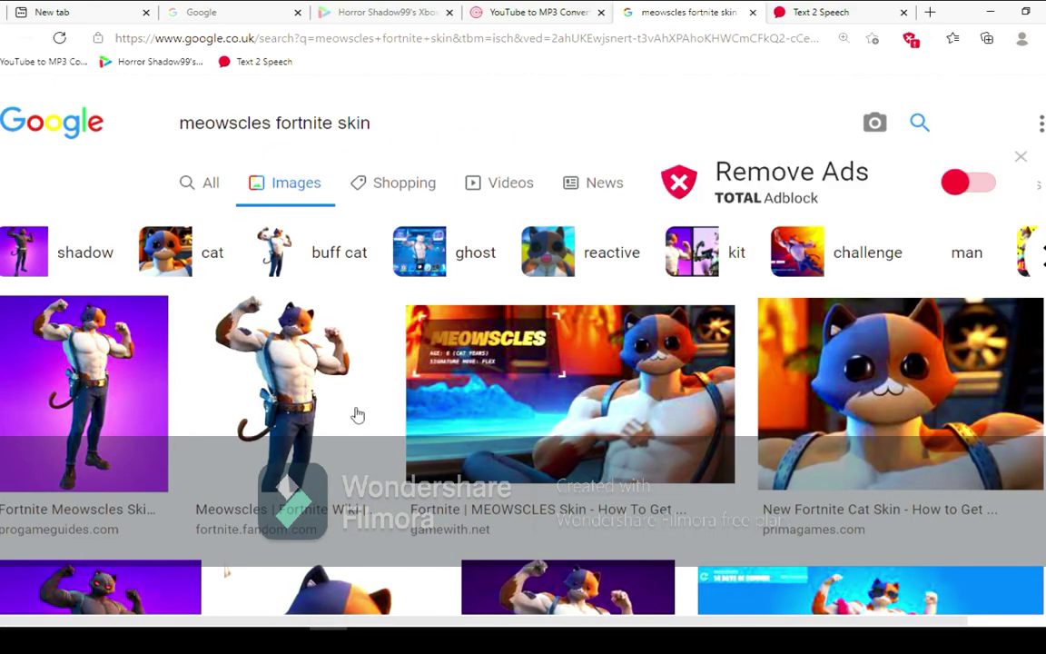
- Open the purple-background Meowscles picture from Pro Game Guides in the preview and dismiss the ad-blocker pop-up
left_click(311, 401)
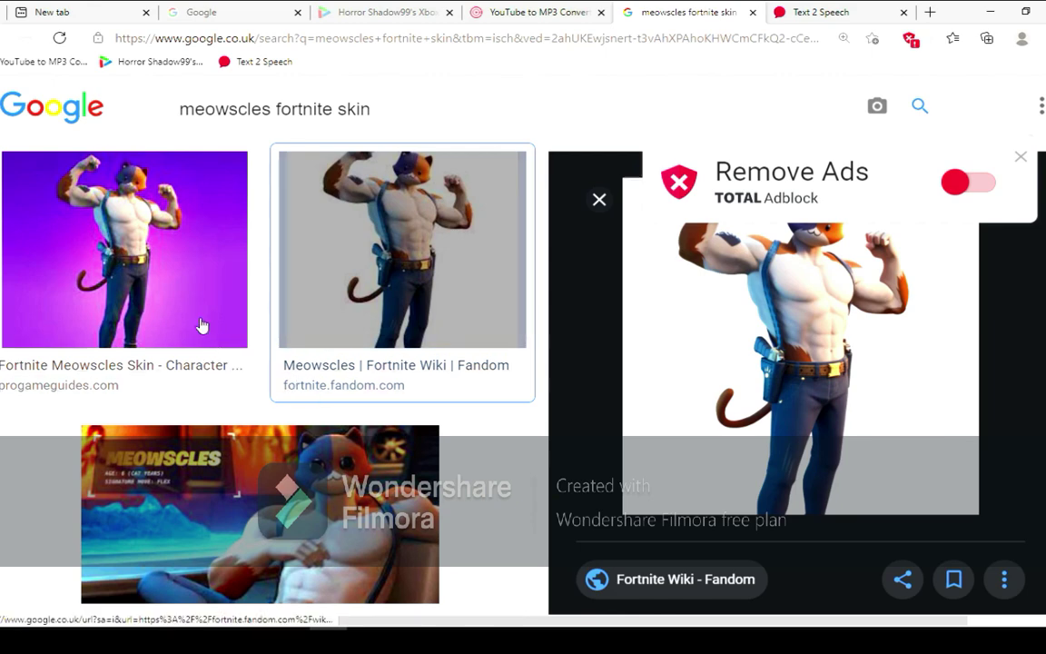
left_click(182, 282)
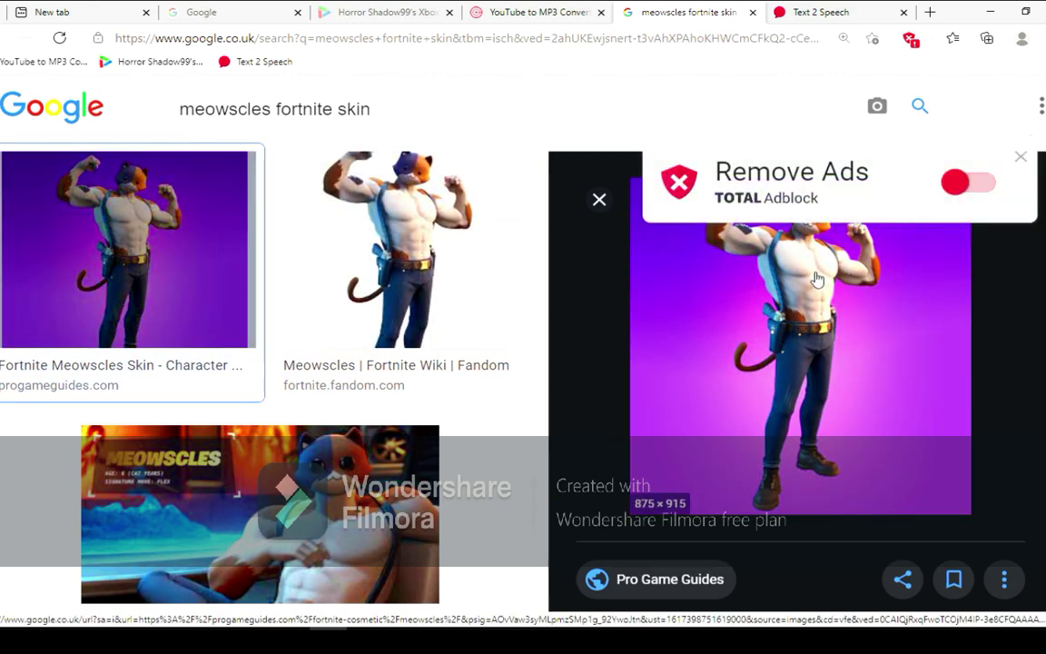
left_click(1020, 158)
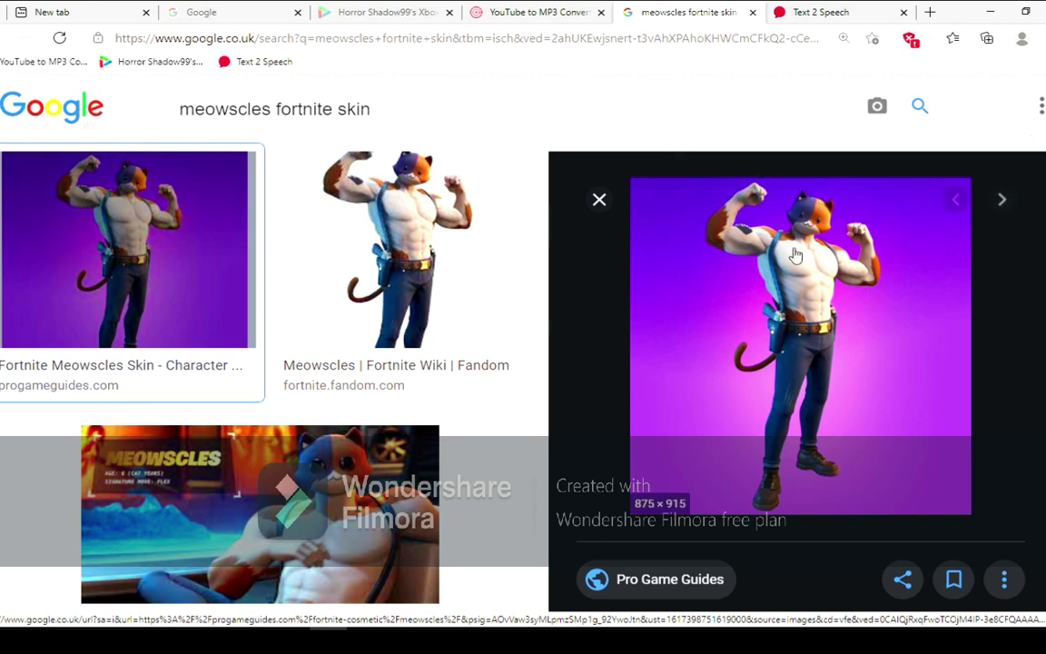
left_click(442, 639)
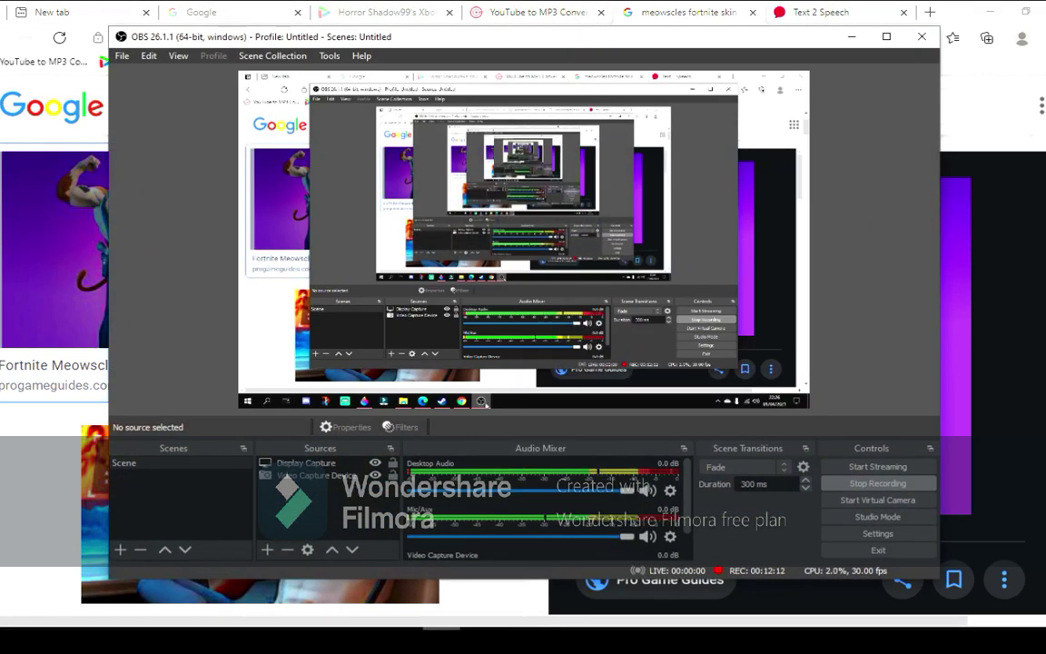
left_click(442, 639)
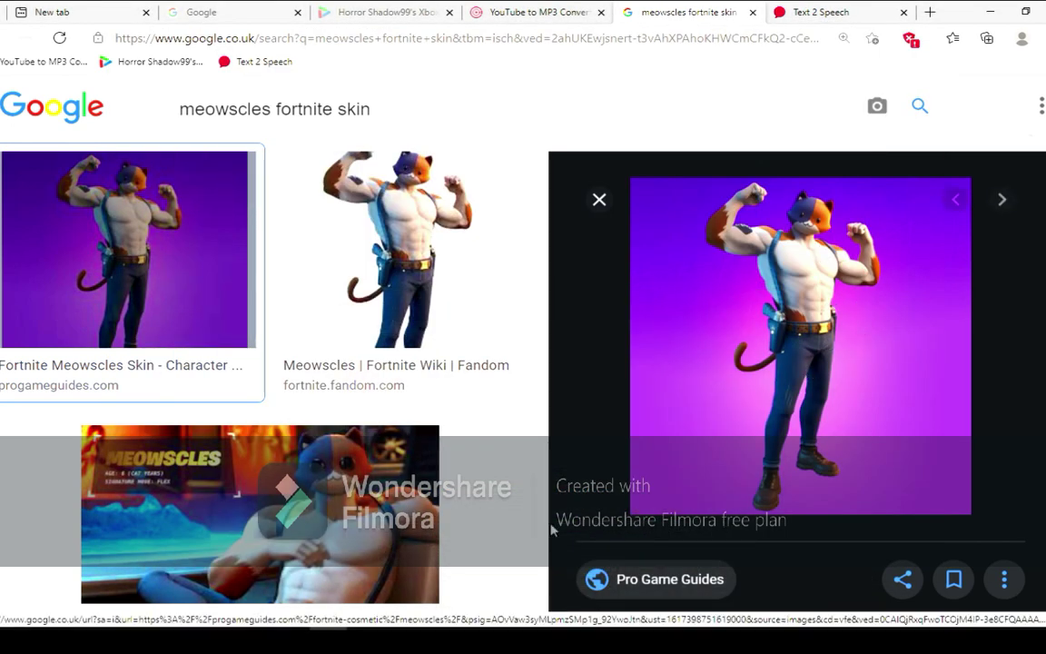
- Look through the related Meowscles images for a torso reference and return to the Paint 3D drawing
scroll(1041, 309, "down", 6)
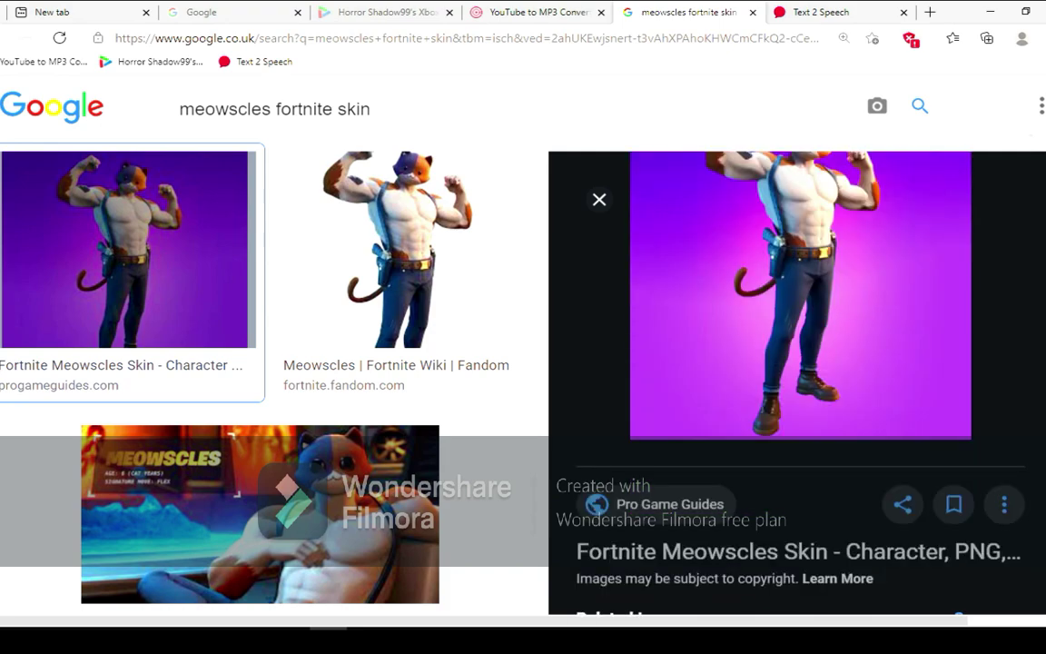
scroll(1040, 310, "down", 8)
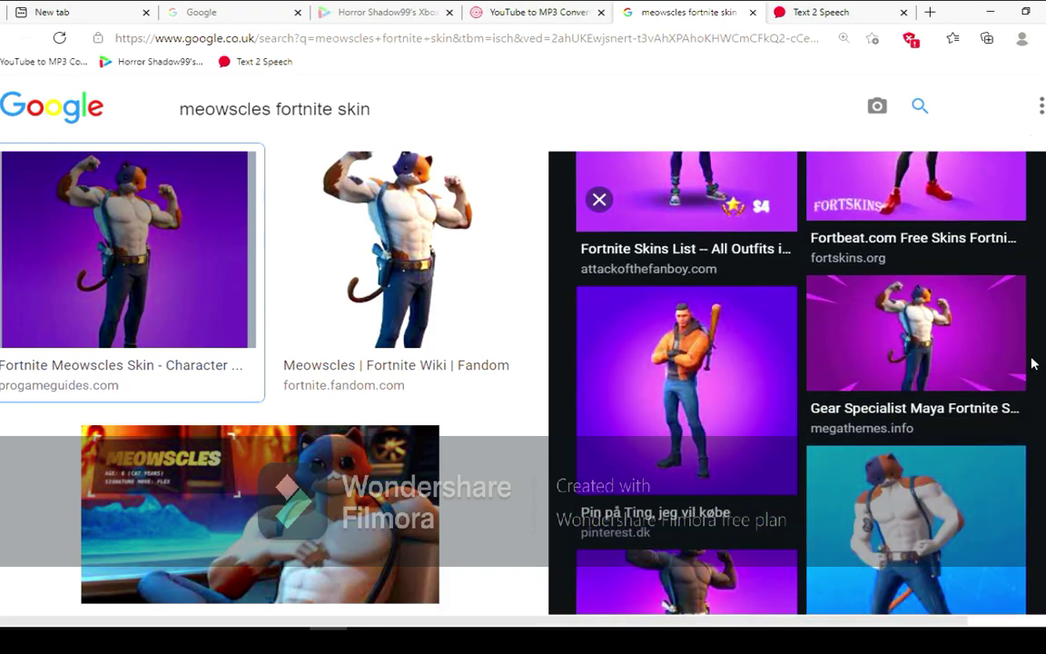
scroll(1017, 419, "down", 6)
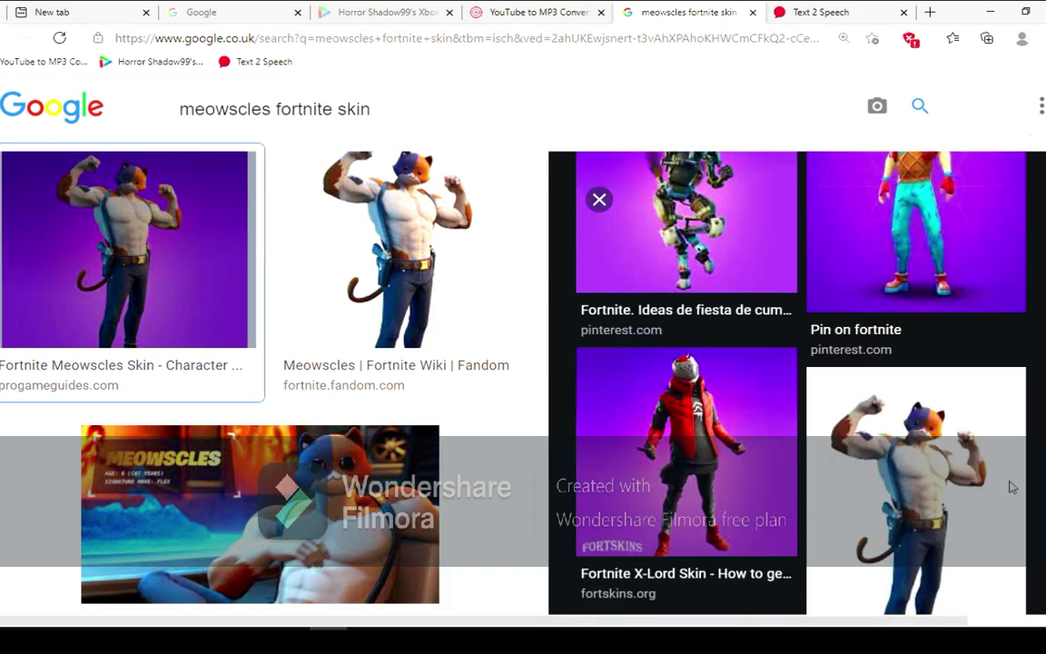
scroll(1006, 434, "up", 4)
scroll(1006, 433, "up", 3)
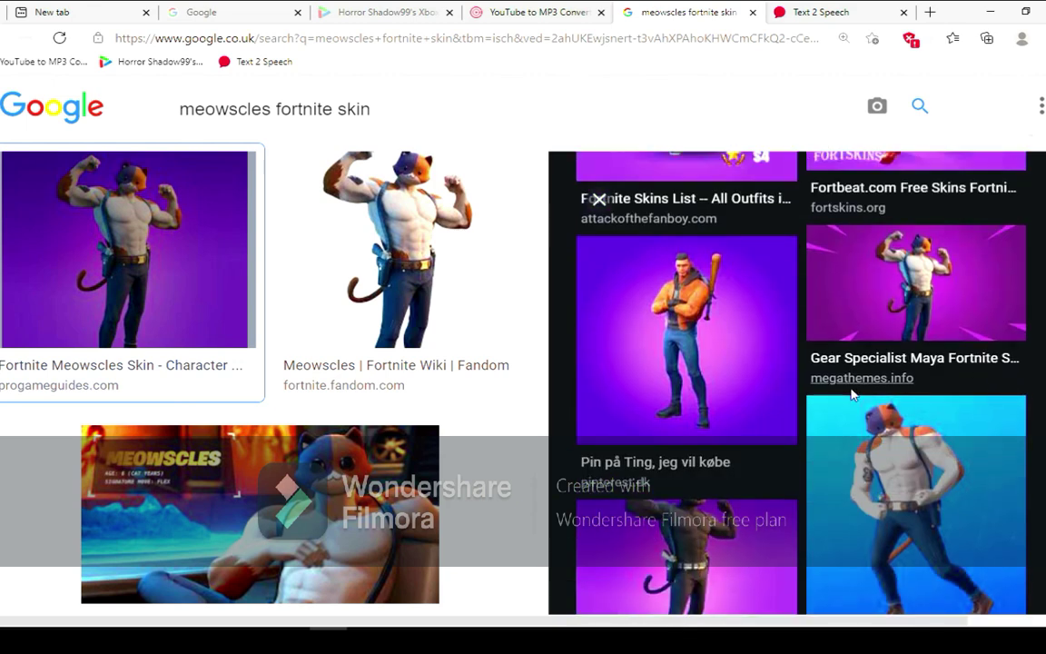
left_click(449, 275)
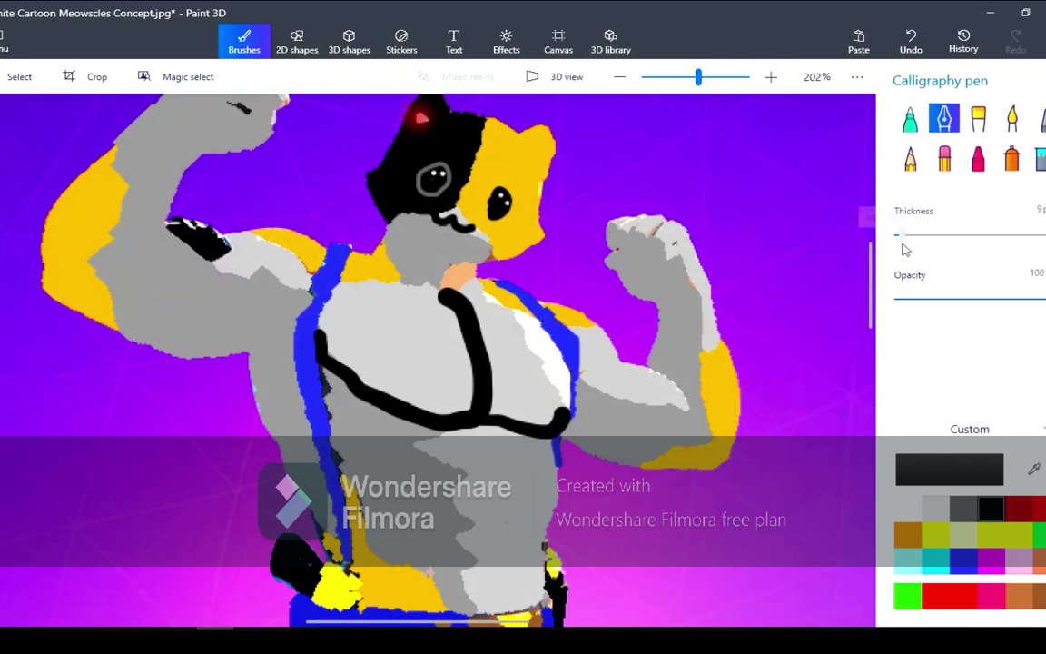
- Draw a short black line down from the chest centre and outline the abdomen in black down to the waist
left_click_drag(474, 422, 478, 440)
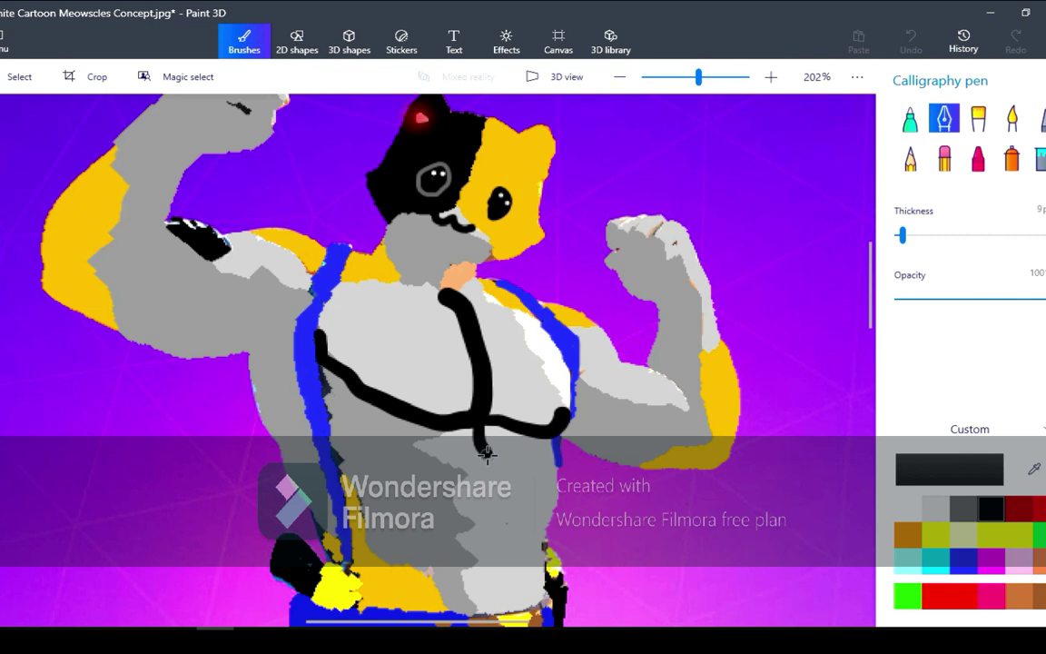
mouse_move(464, 472)
left_mouse_down()
mouse_move(468, 482)
mouse_move(513, 460)
mouse_move(561, 473)
left_mouse_up()
mouse_move(473, 476)
left_mouse_down()
mouse_move(476, 525)
mouse_move(457, 537)
mouse_move(478, 557)
mouse_move(467, 577)
mouse_move(480, 613)
mouse_move(533, 605)
mouse_move(554, 482)
left_mouse_up()
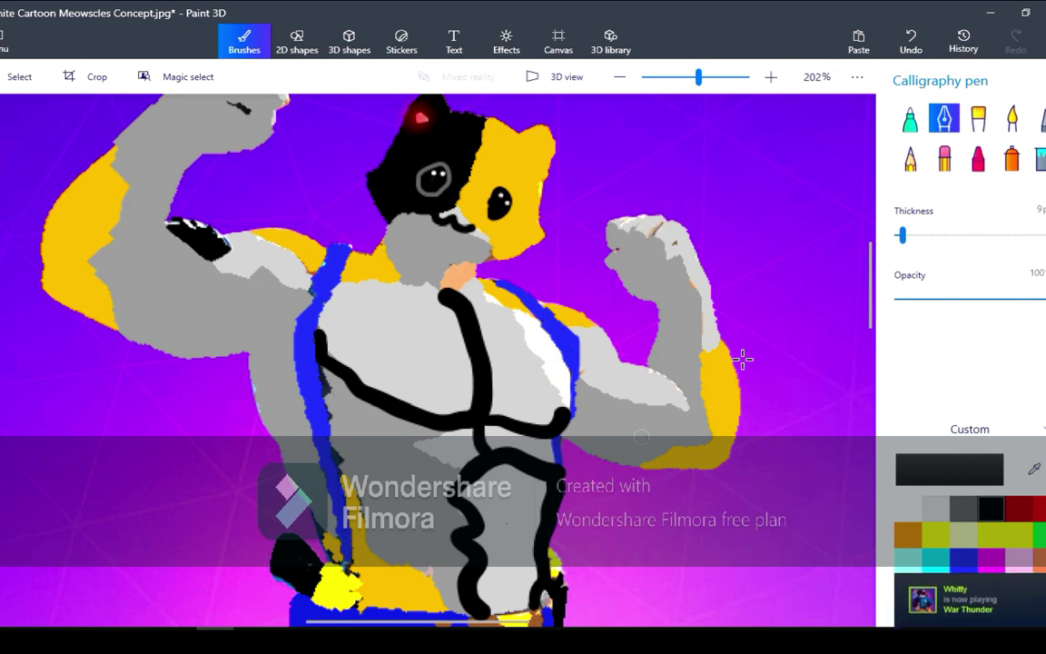
- Set the calligraphy pen thickness to 8 px and draw the abdomen's centre line and looped ab muscles in black
left_click_drag(902, 235, 886, 246)
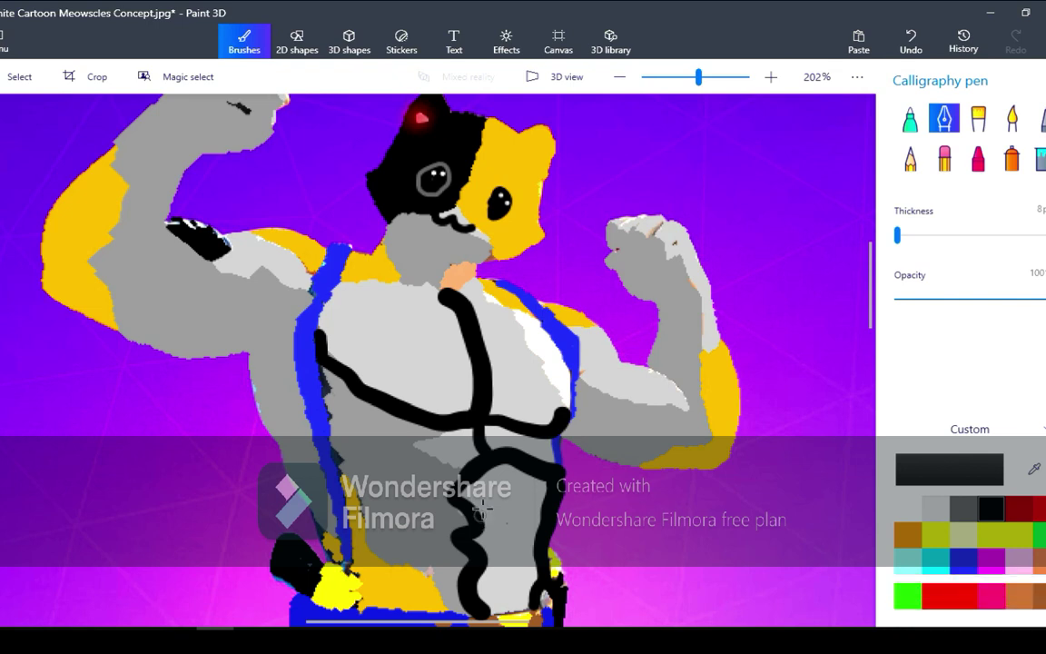
left_click_drag(494, 467, 508, 588)
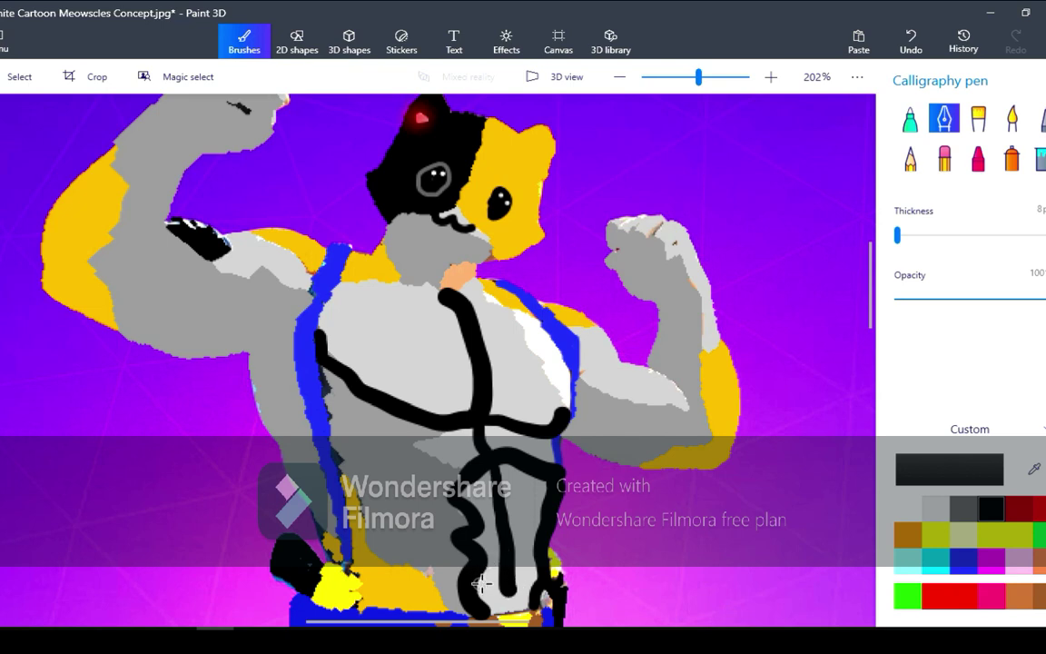
mouse_move(482, 583)
left_mouse_down()
mouse_move(496, 570)
mouse_move(488, 561)
mouse_move(516, 550)
mouse_move(497, 560)
mouse_move(491, 527)
mouse_move(525, 550)
mouse_move(491, 514)
mouse_move(489, 495)
mouse_move(511, 485)
mouse_move(523, 514)
left_mouse_up()
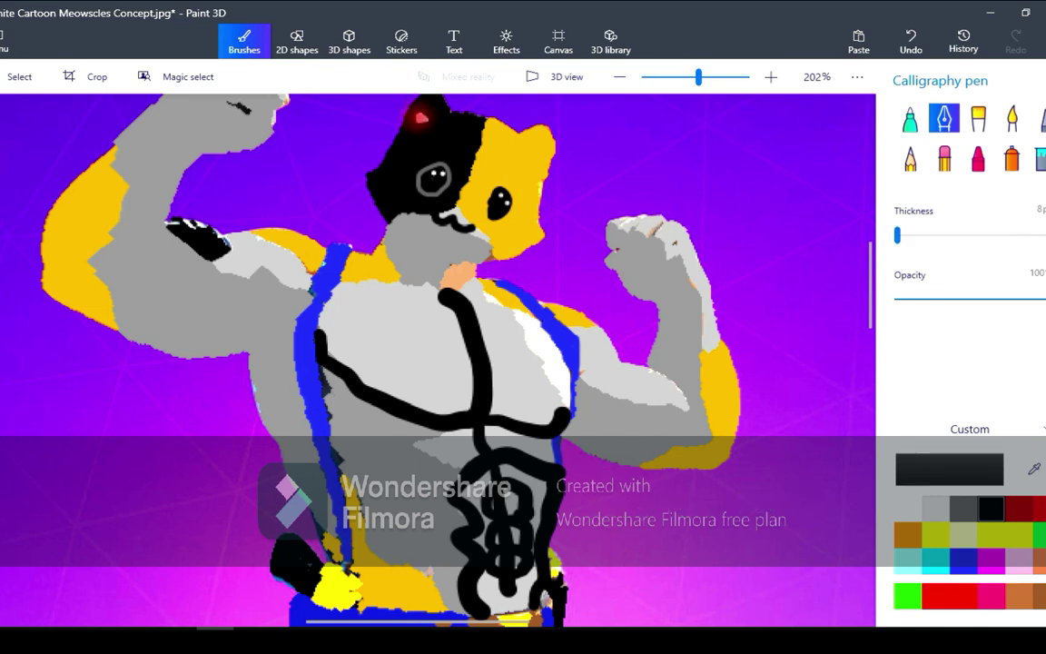
left_click_drag(502, 602, 498, 604)
- Thicken the black mark on the raised fist and draw a curved black muscle line on each upper arm
scroll(855, 310, "up", 2)
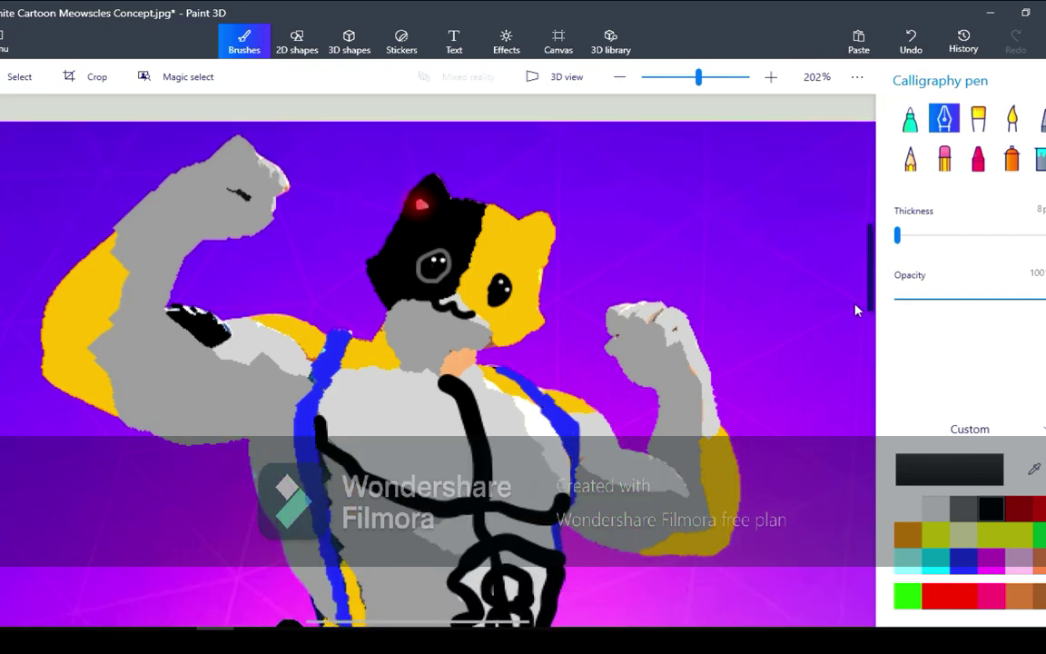
scroll(855, 311, "down", 1)
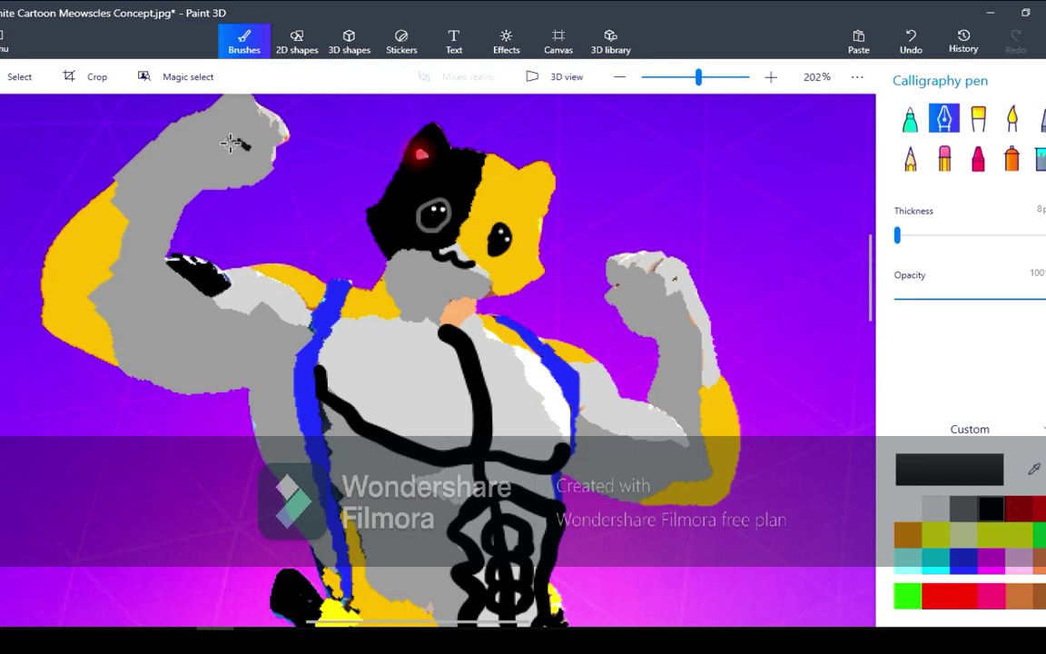
left_click_drag(231, 143, 225, 137)
left_click_drag(237, 330, 164, 305)
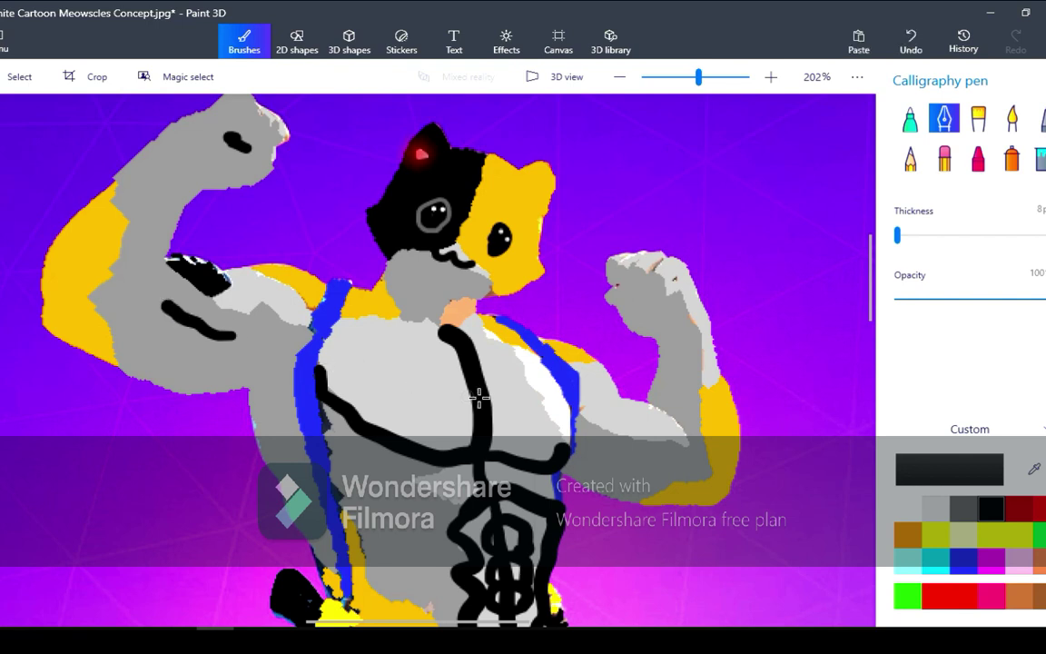
left_click_drag(600, 451, 683, 456)
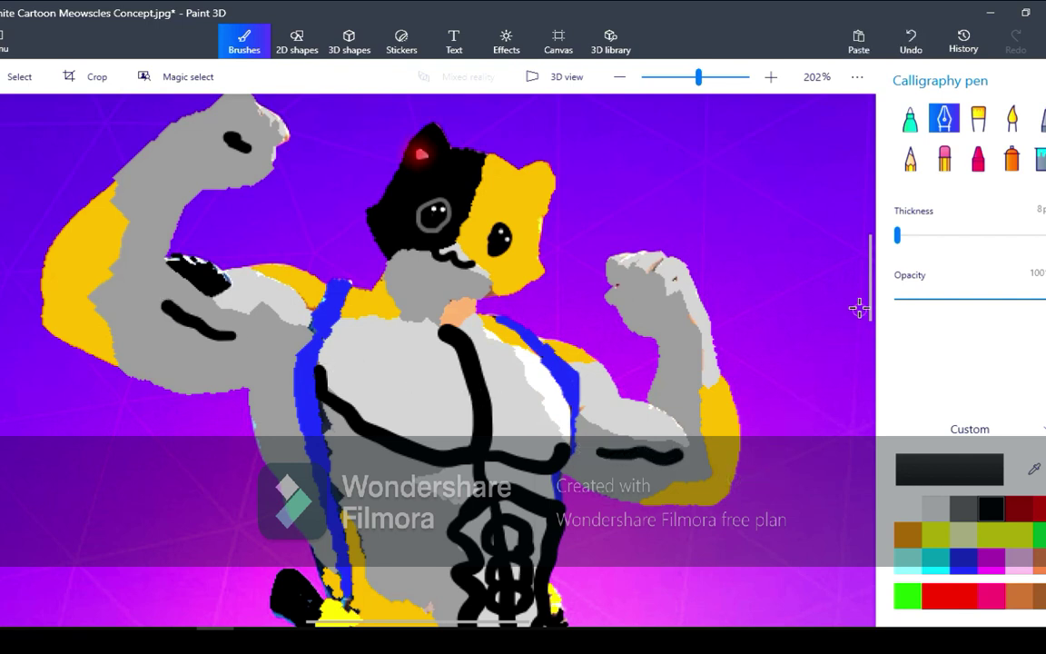
- Paint black dots on the belt's holes and add pale yellow highlights to the belt buckle
left_click_drag(870, 306, 845, 369)
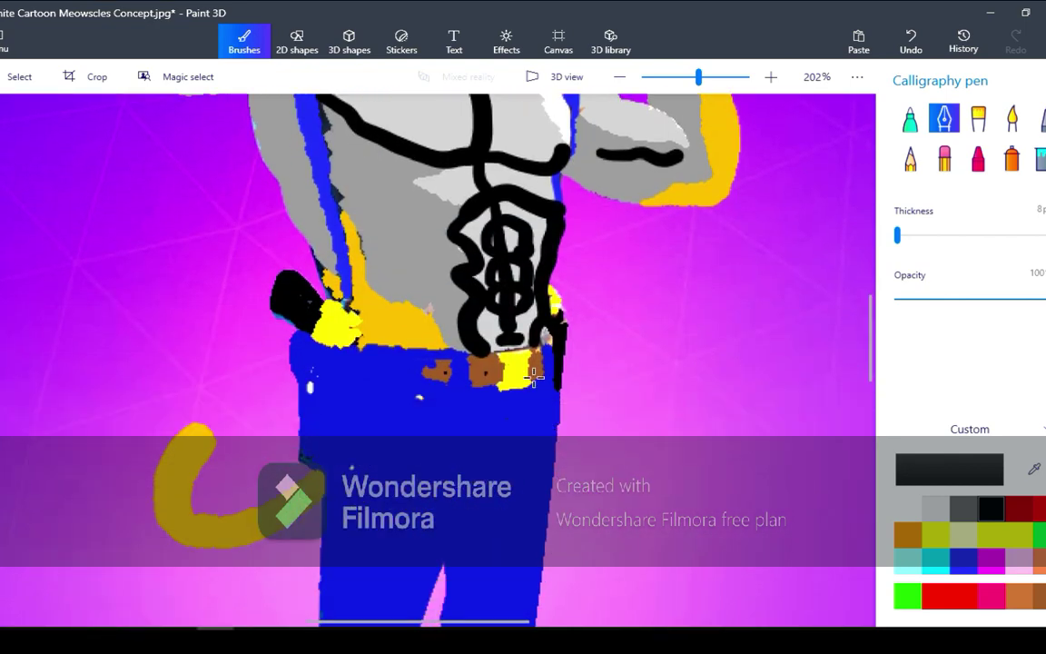
left_click(440, 371)
left_click(963, 538)
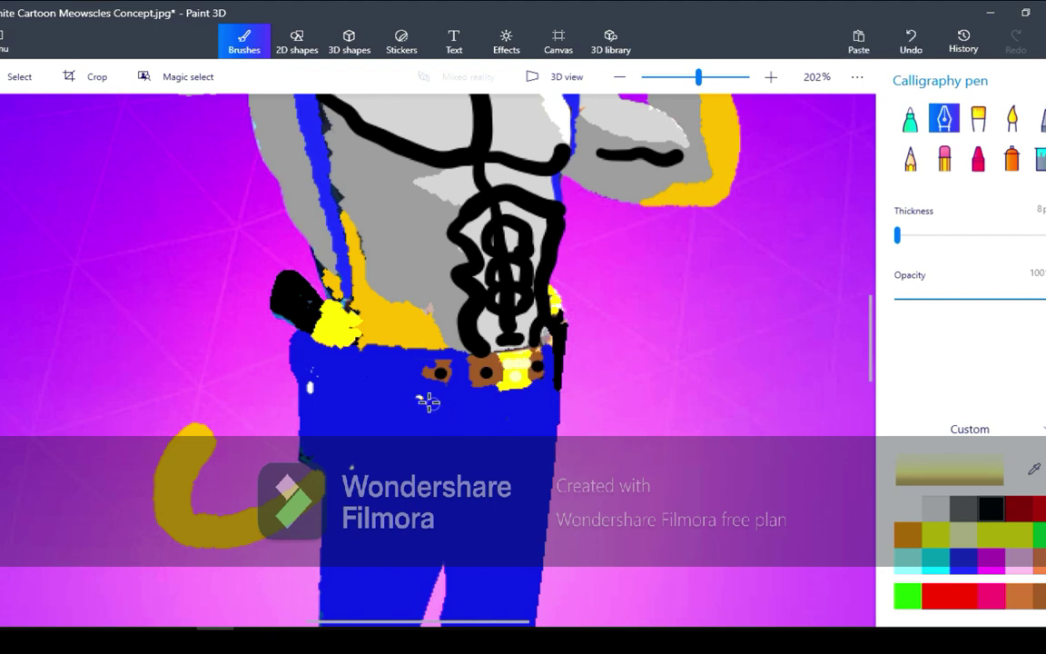
- Dot four pale yellow spots on the hip of the trousers and cover the stray white specks with dark blue
left_click(310, 386)
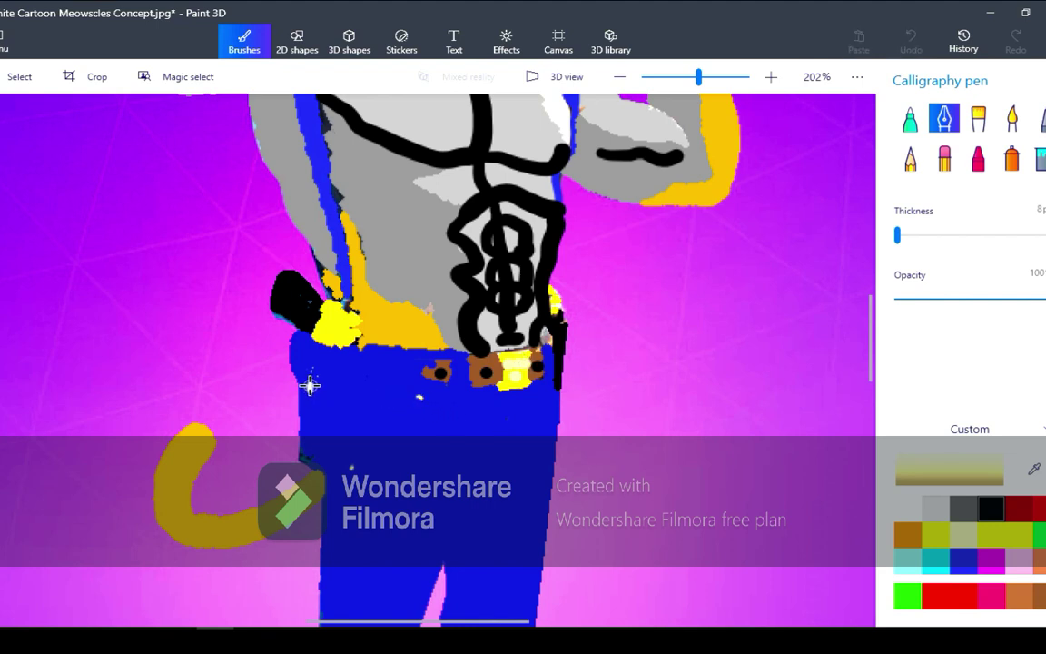
left_click(308, 369)
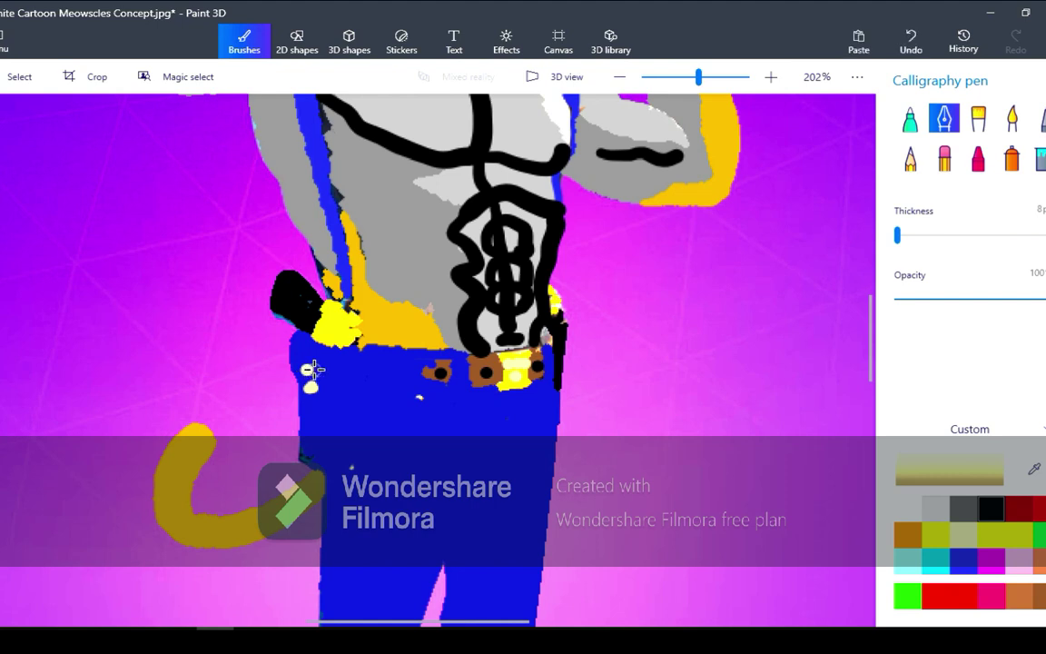
left_click(320, 368)
left_click(332, 379)
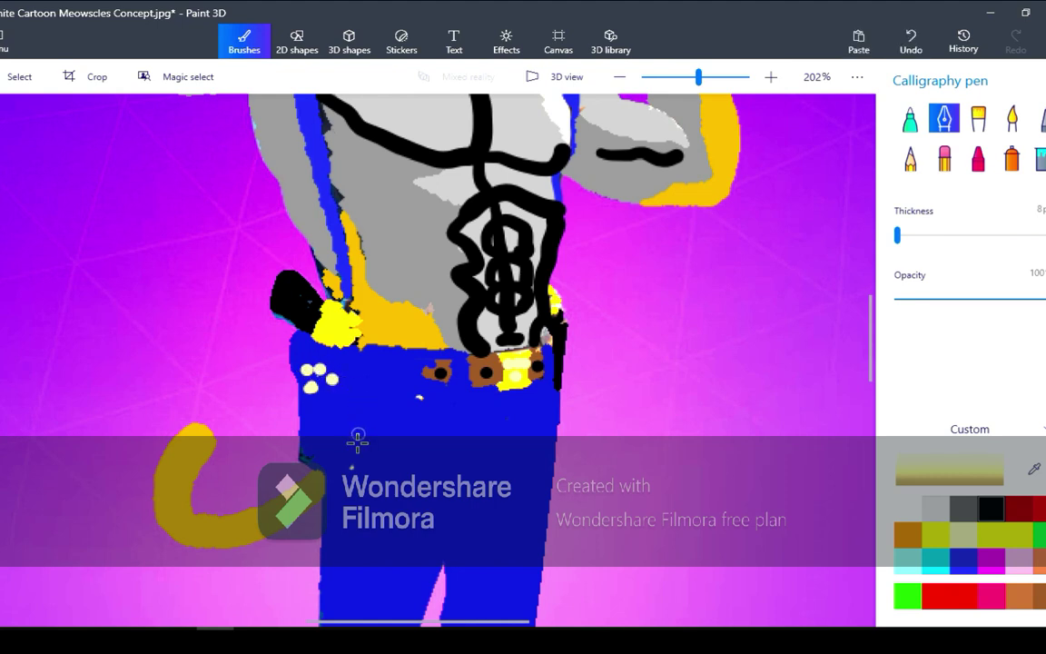
left_click(965, 563)
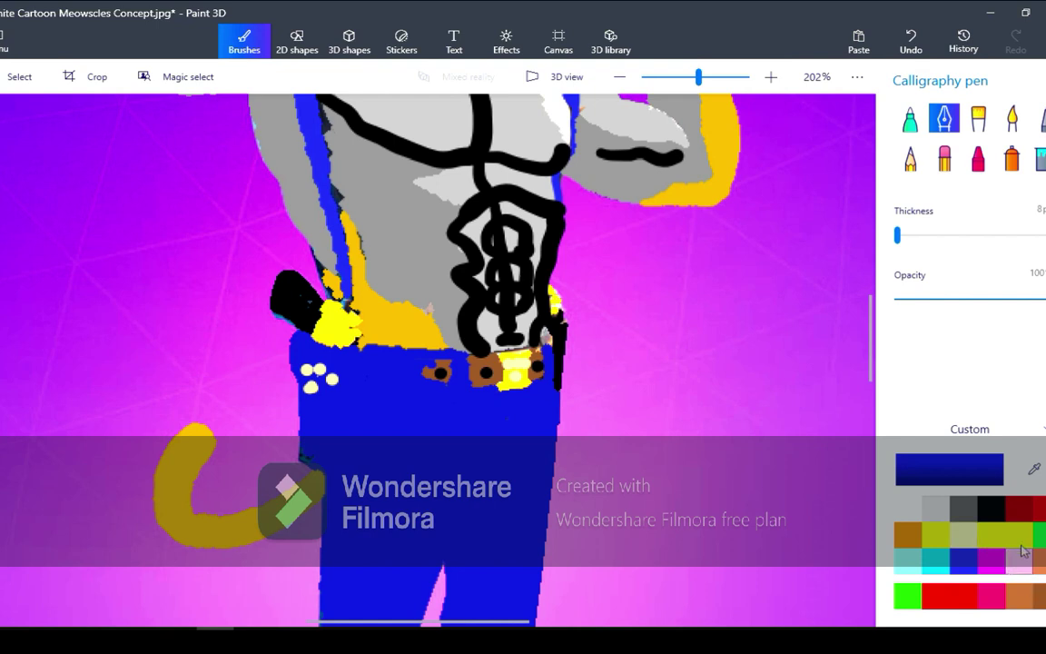
- Sample the belt's brown and paint a solid brown belt section across the waist of the trousers
left_click(1033, 468)
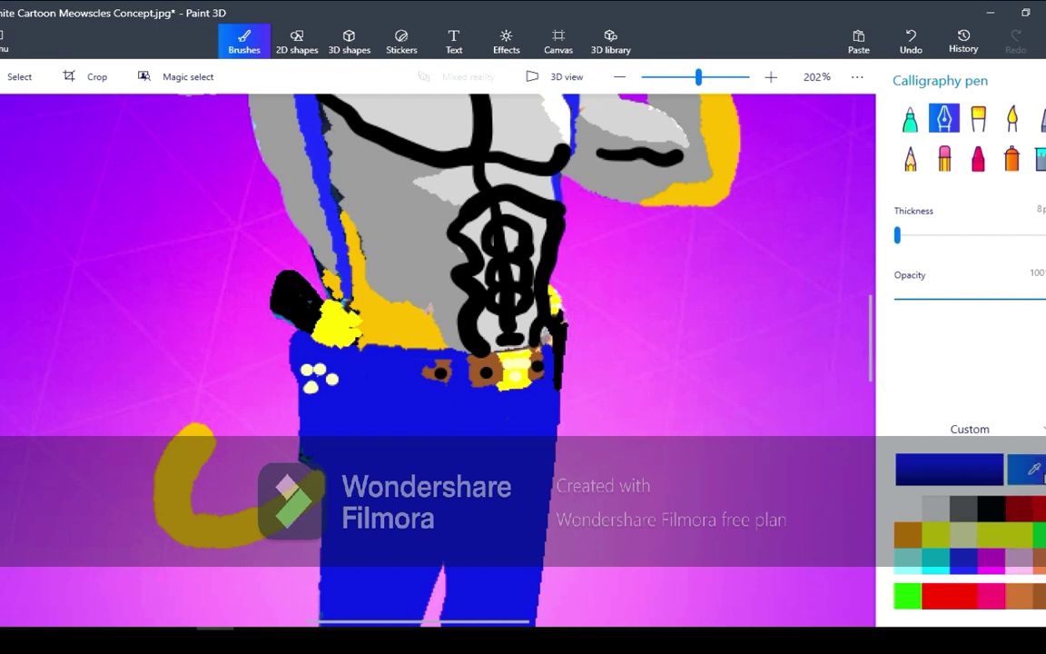
left_click(432, 372)
mouse_move(428, 375)
left_mouse_down()
mouse_move(360, 376)
mouse_move(345, 365)
mouse_move(374, 349)
mouse_move(468, 357)
left_mouse_up()
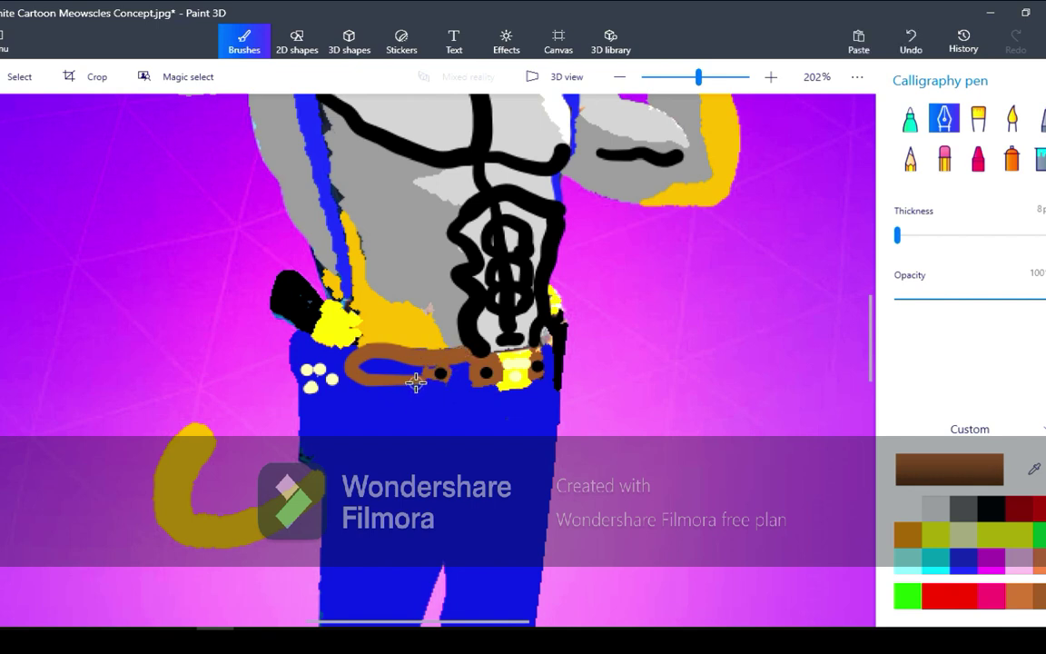
mouse_move(415, 382)
left_mouse_down()
mouse_move(434, 378)
mouse_move(375, 373)
mouse_move(407, 362)
mouse_move(456, 391)
left_mouse_up()
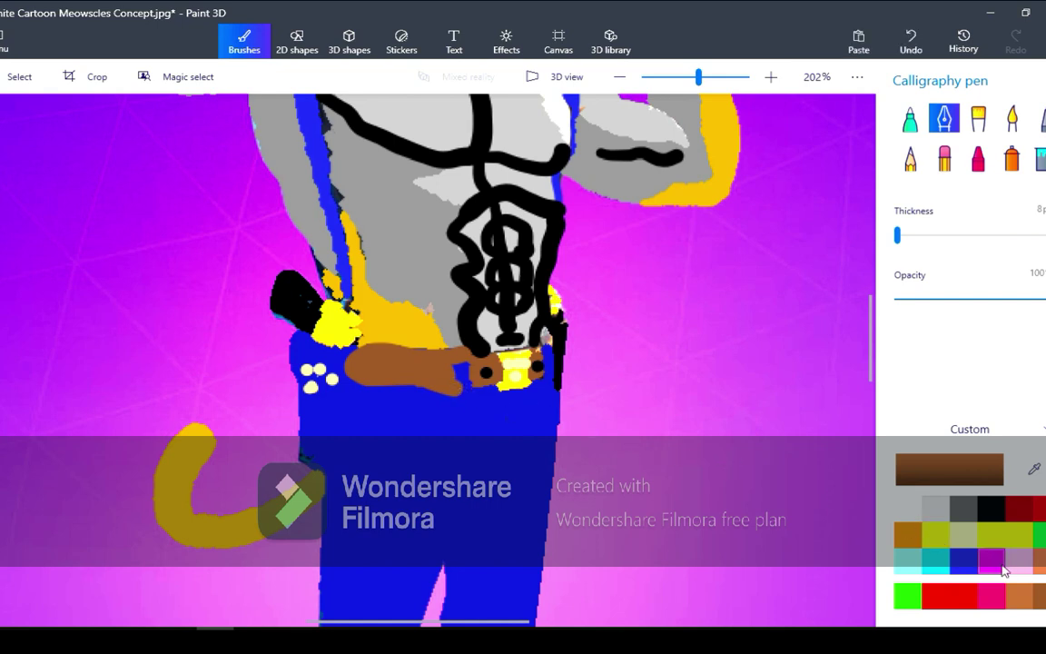
- Dot two black holes on the brown belt section and paint a blue belt loop across it
left_click(990, 508)
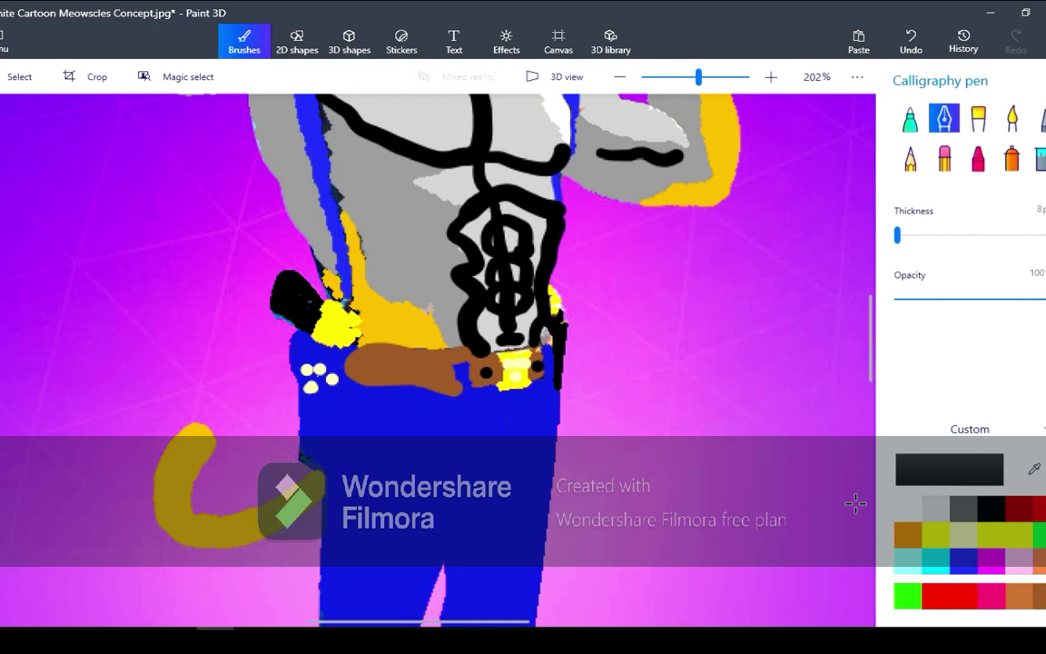
left_click(394, 364)
left_click(370, 365)
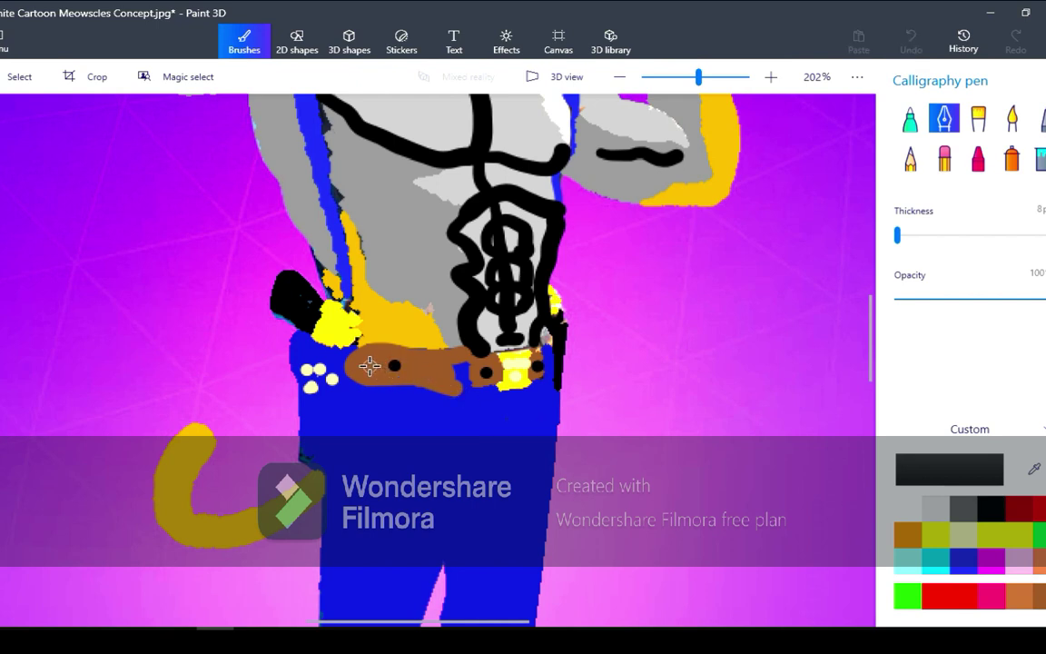
left_click(957, 563)
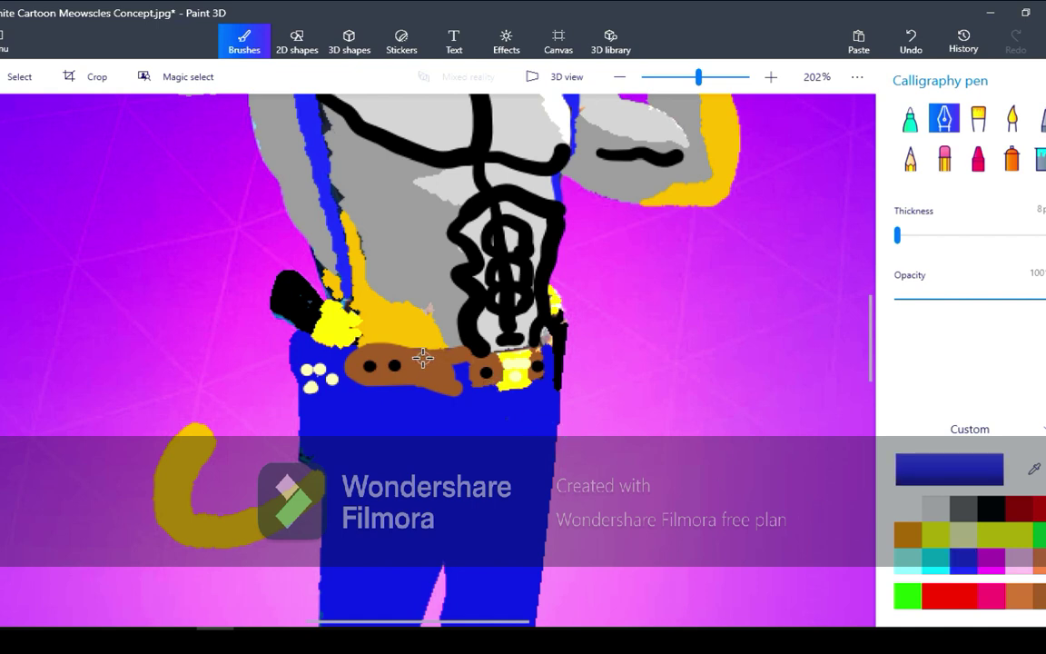
mouse_move(421, 356)
left_mouse_down()
mouse_move(424, 387)
mouse_move(416, 343)
left_mouse_up()
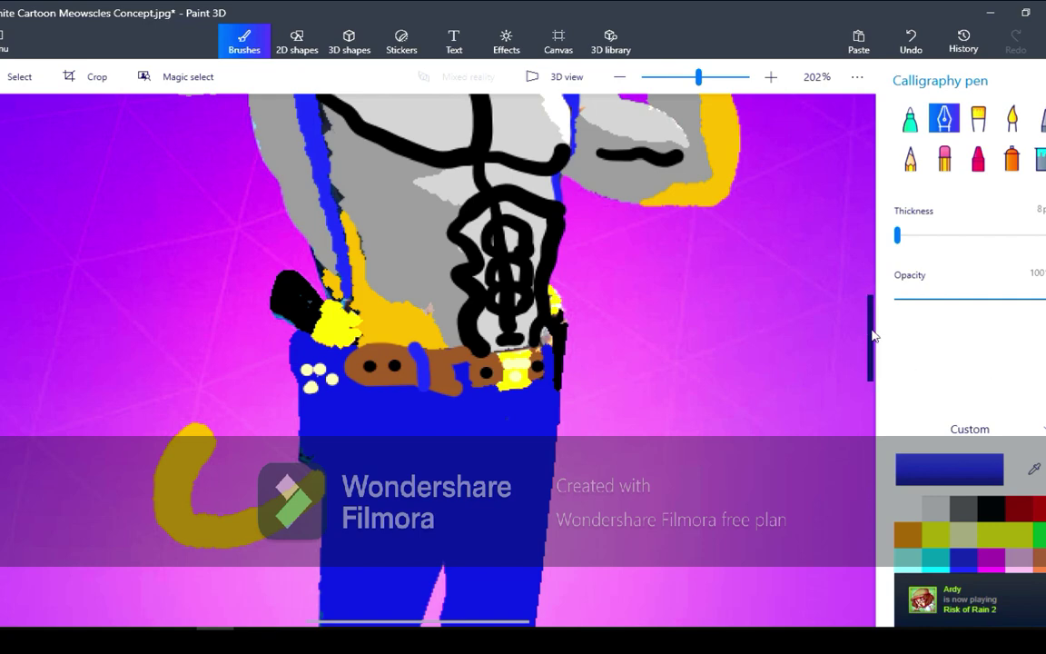
- Paint three short, slanted light brown strokes on the knee of the trouser leg above the side-facing boot
left_click_drag(872, 336, 853, 416)
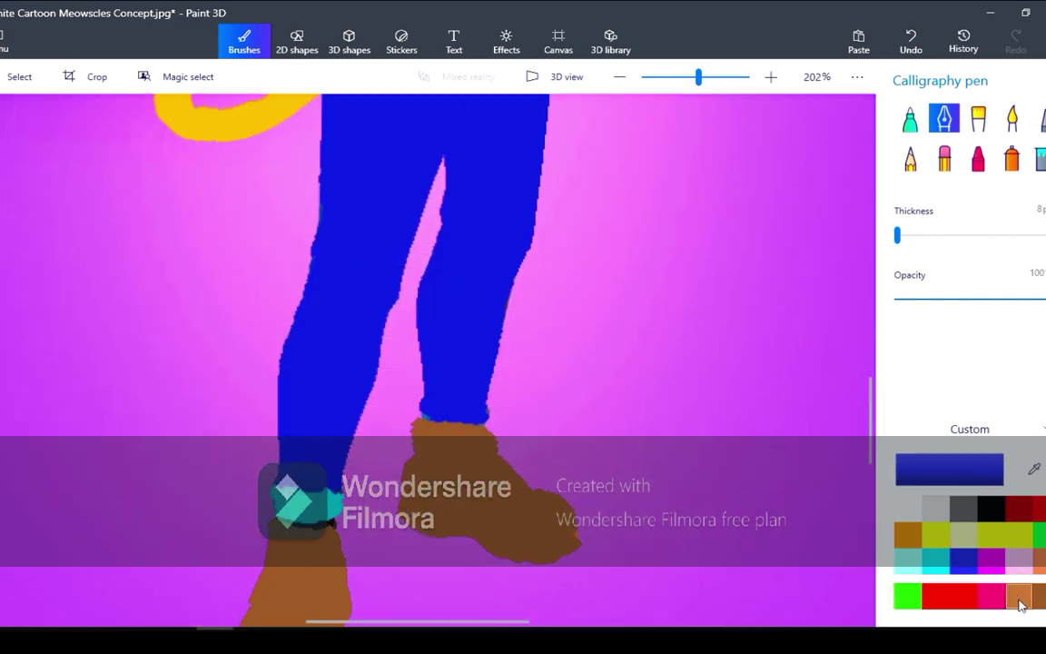
left_click(1019, 599)
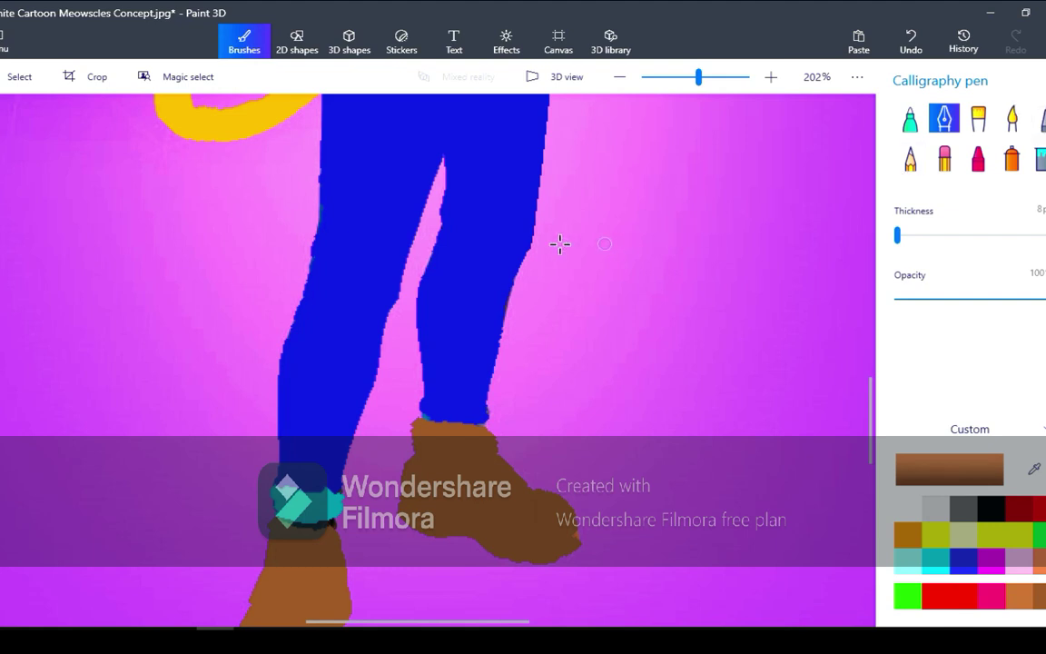
left_click_drag(480, 222, 471, 277)
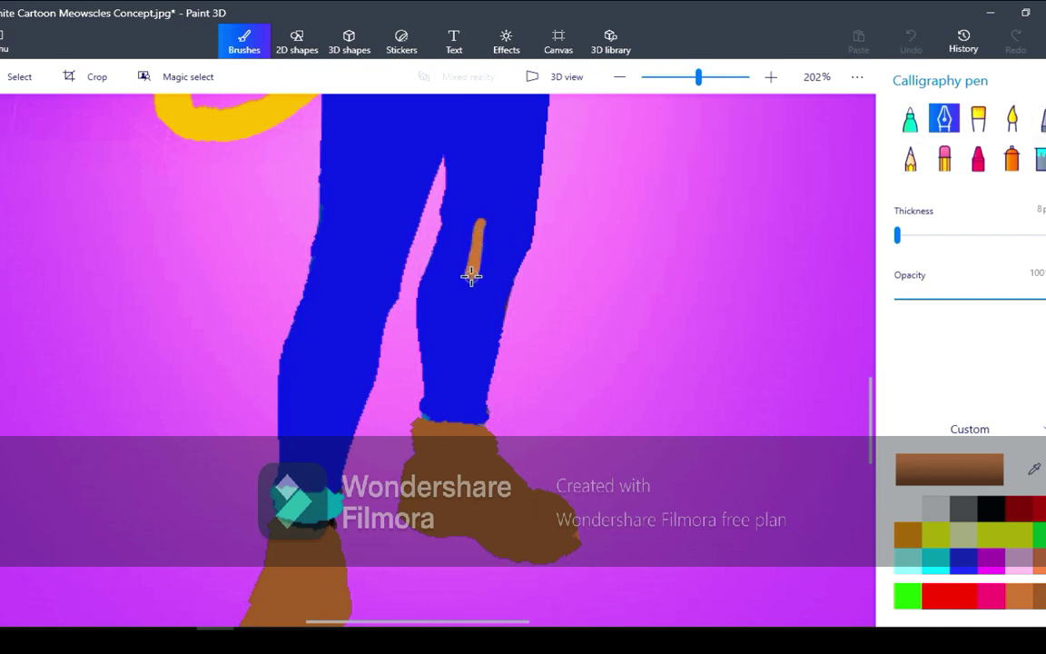
left_click_drag(504, 241, 489, 291)
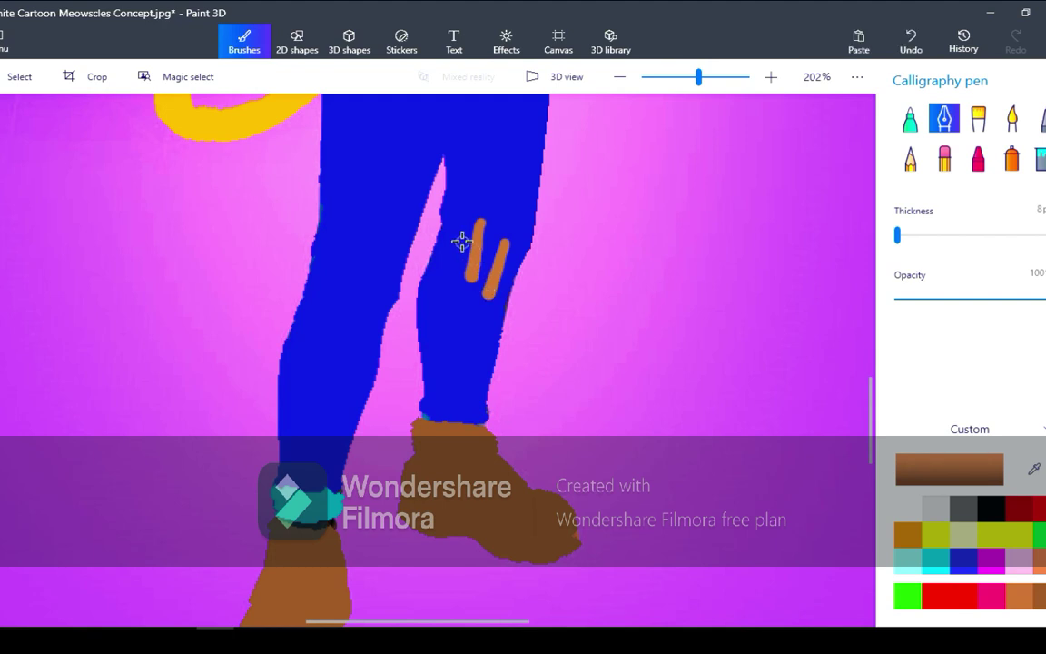
left_click_drag(459, 239, 450, 291)
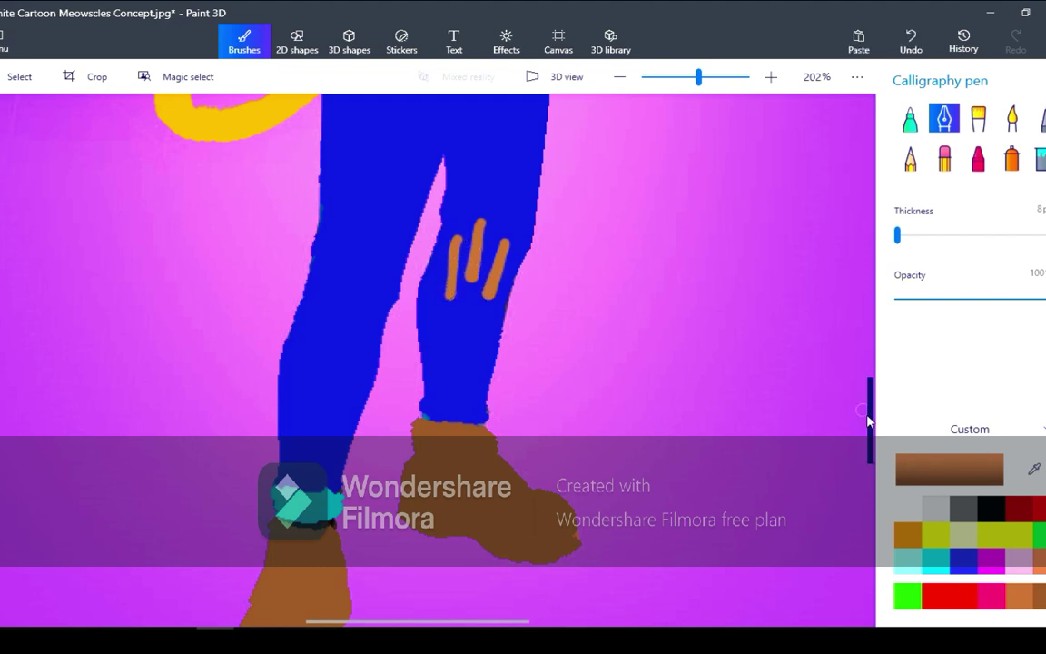
- Mix a darker brown (67462d) and paint a sole line along the lower edge of the side-facing boot from toe to heel
left_click(1041, 603)
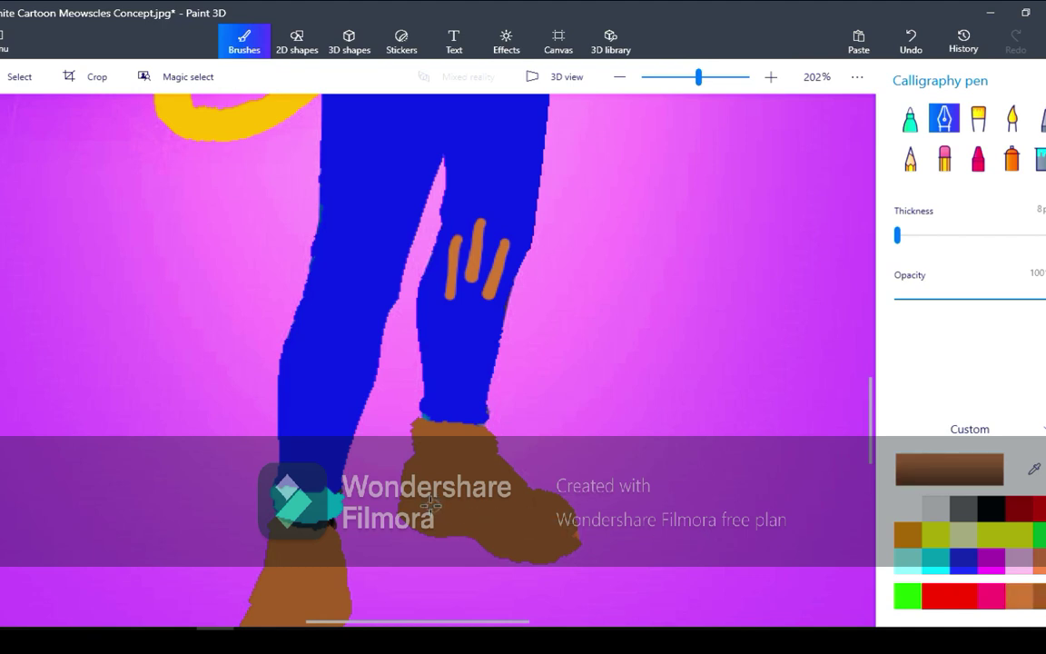
left_click_drag(409, 501, 460, 523)
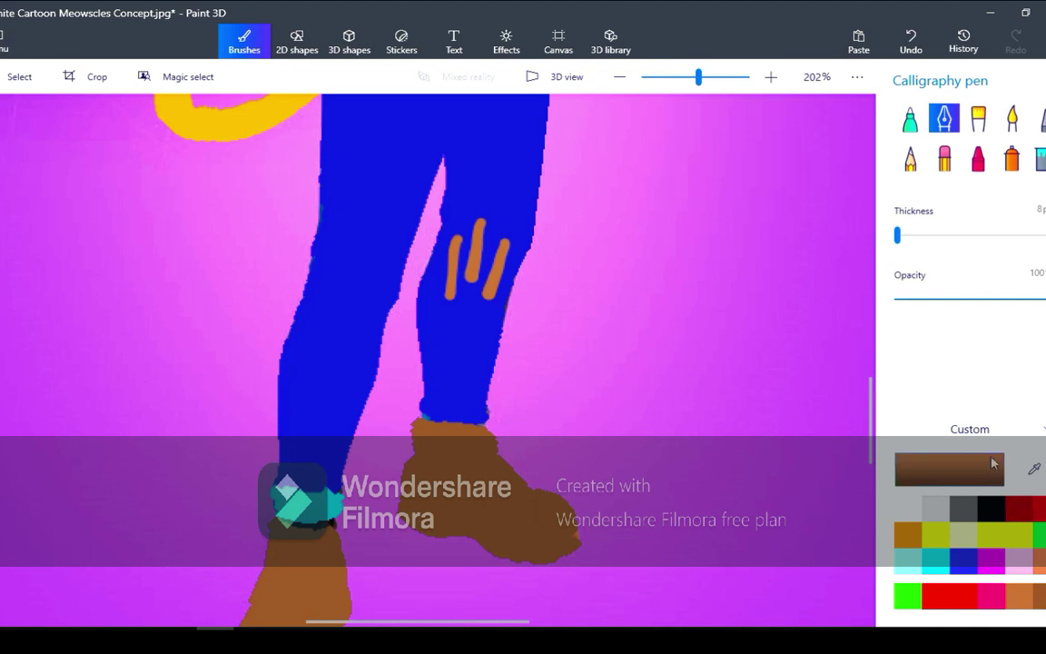
left_click(992, 464)
left_click_drag(494, 296, 495, 315)
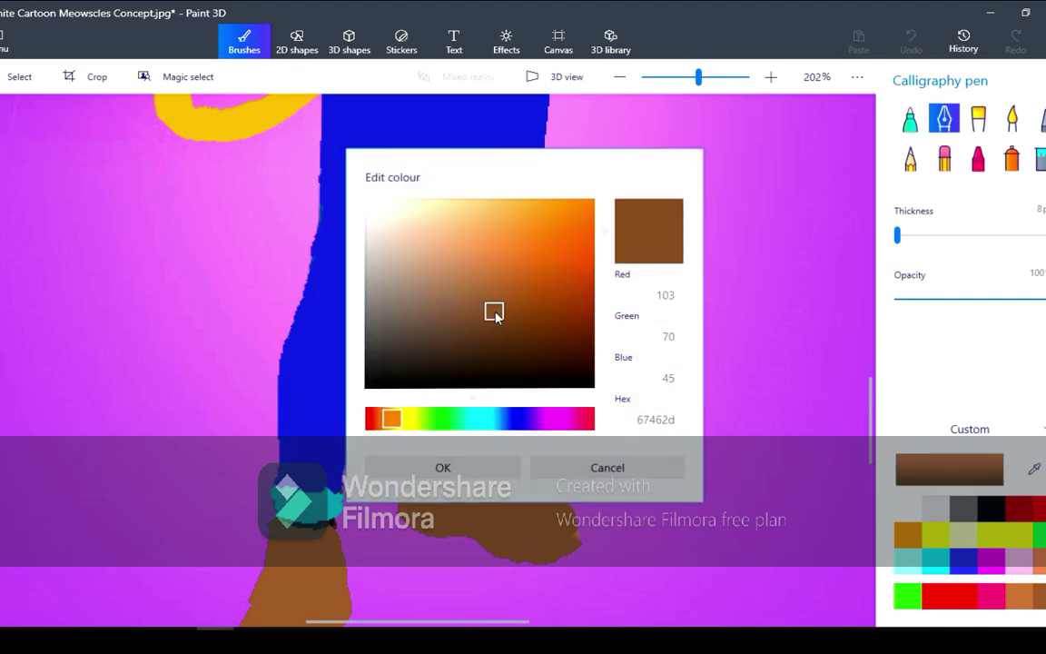
left_click(446, 470)
left_click_drag(413, 497, 578, 540)
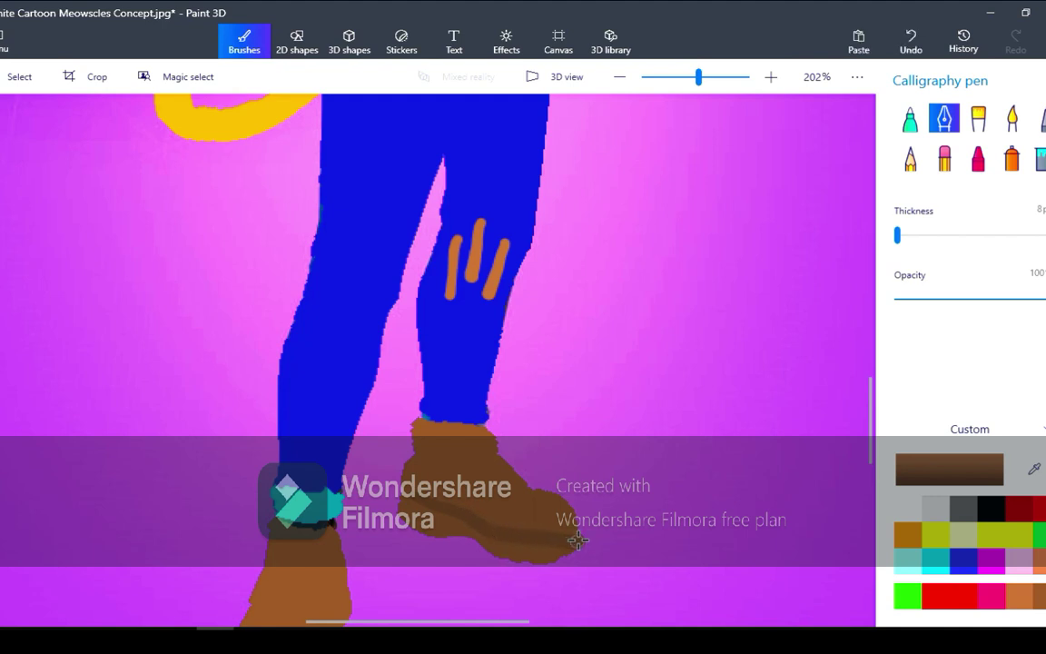
left_click(910, 41)
mouse_move(573, 534)
left_mouse_down()
mouse_move(495, 534)
mouse_move(400, 498)
left_mouse_up()
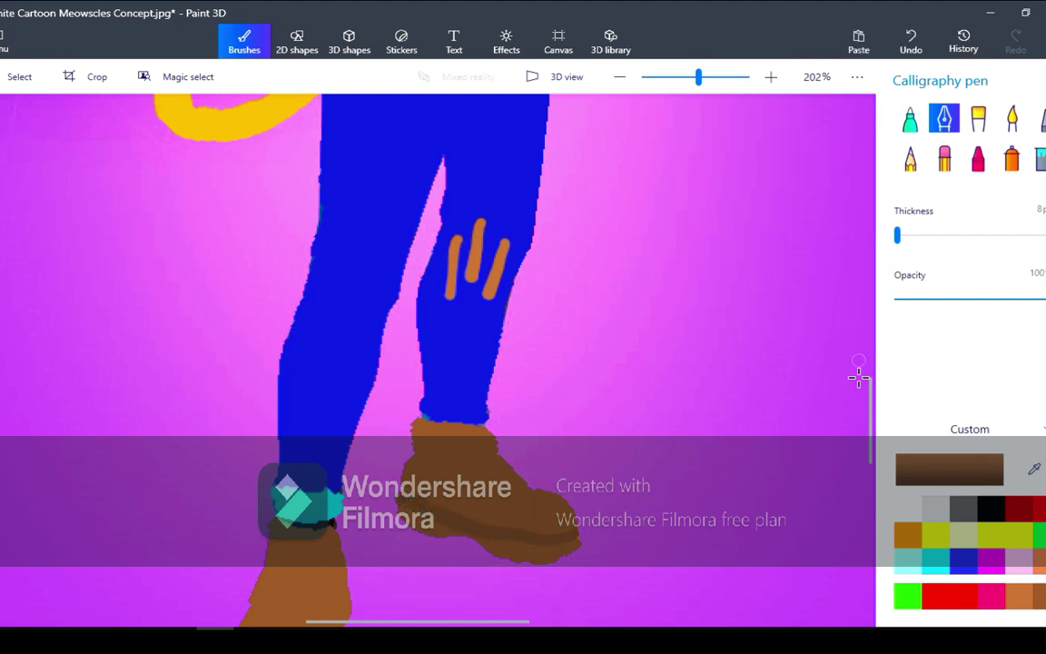
- Paint a matching dark brown sole line around the toe of the front-facing boot
left_click_drag(868, 385, 858, 428)
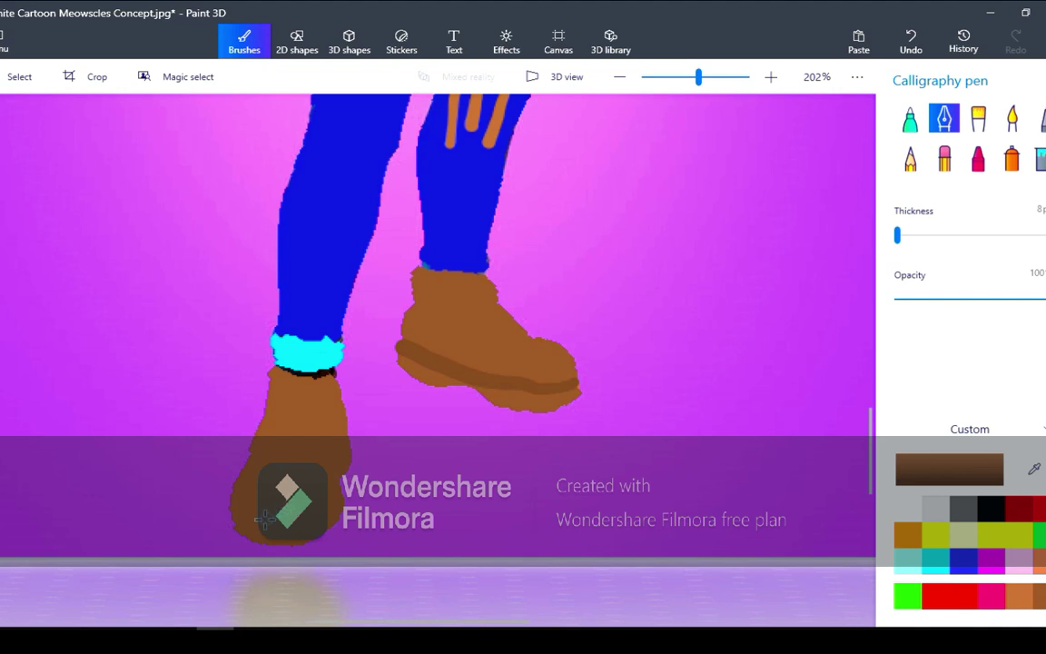
left_click_drag(244, 517, 249, 521)
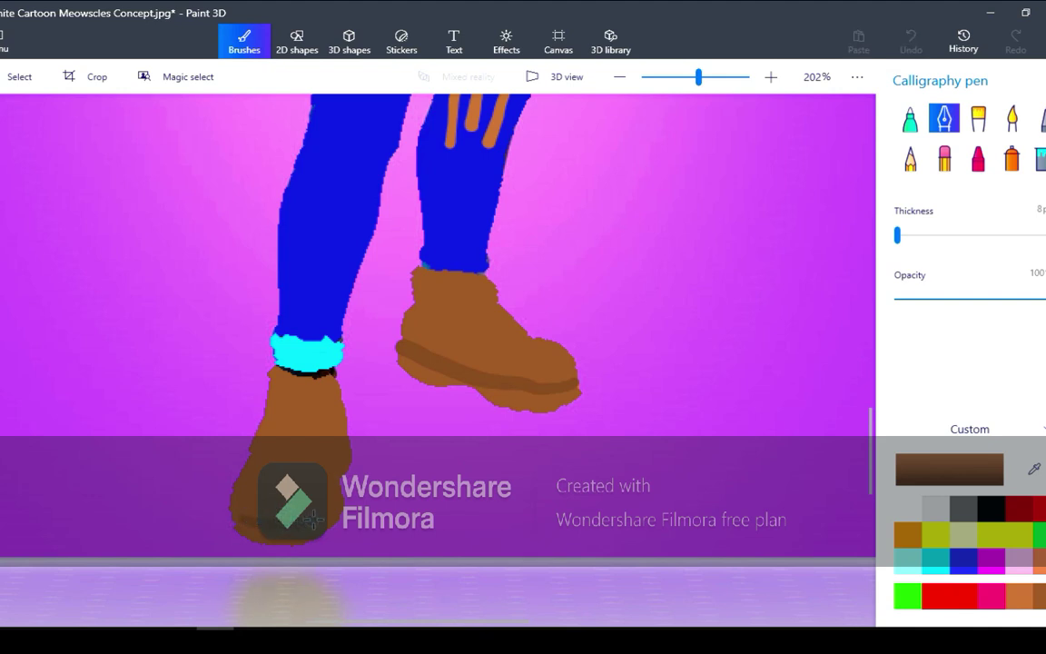
left_click_drag(337, 504, 339, 505)
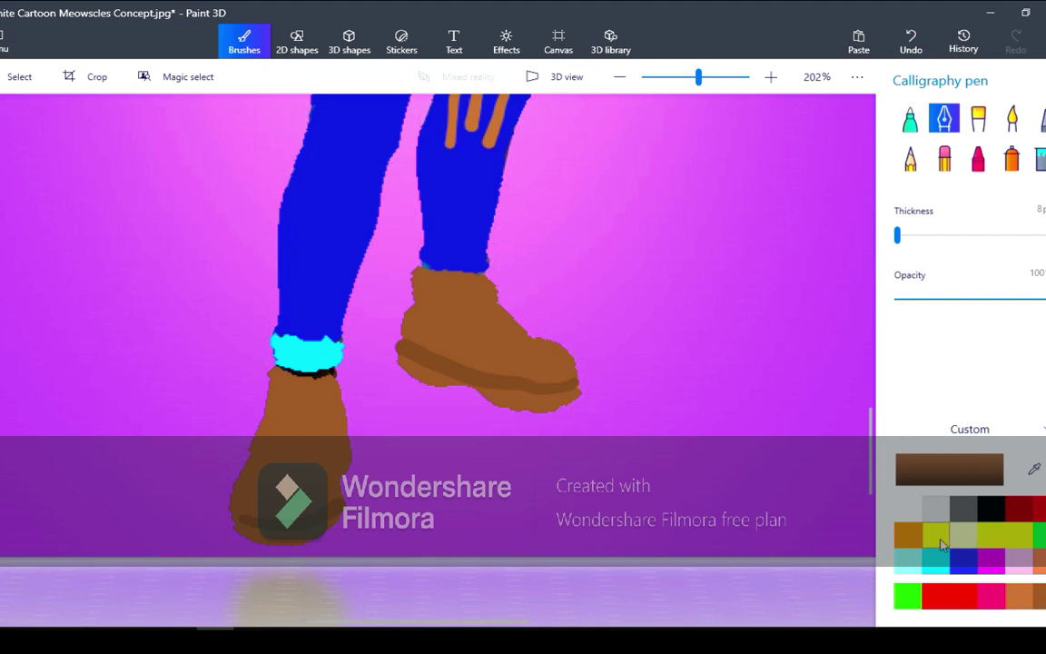
- Paint short yellow lace marks on both boots, six on the front-facing one and four on the side-facing one
left_click(980, 540)
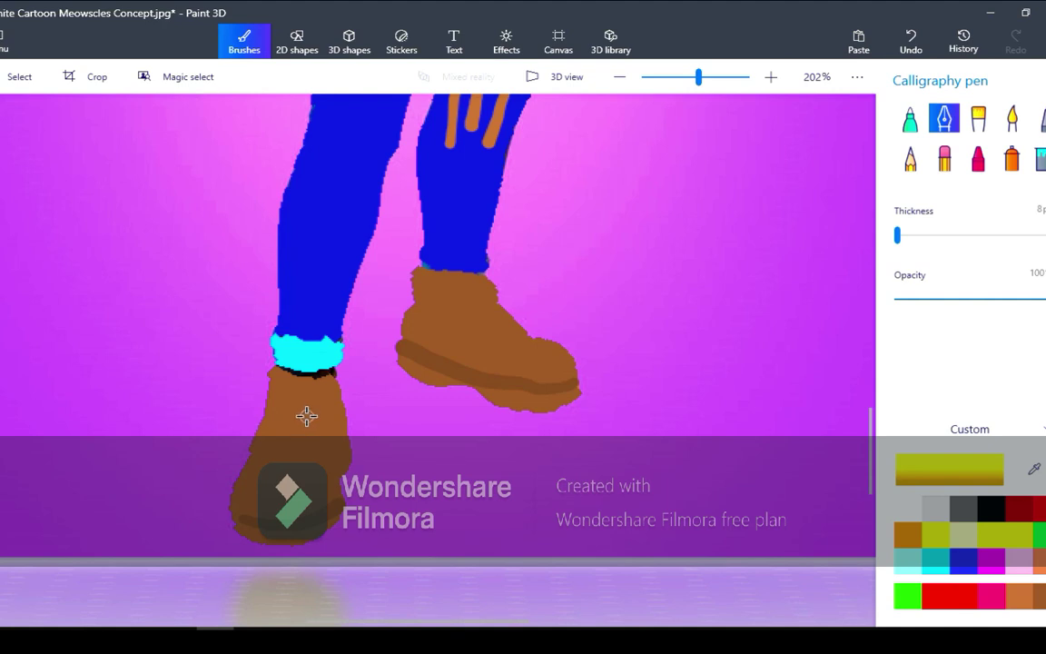
mouse_move(307, 415)
left_mouse_down()
mouse_move(318, 432)
mouse_move(277, 432)
mouse_move(276, 416)
mouse_move(292, 444)
mouse_move(279, 447)
mouse_move(312, 448)
left_mouse_up()
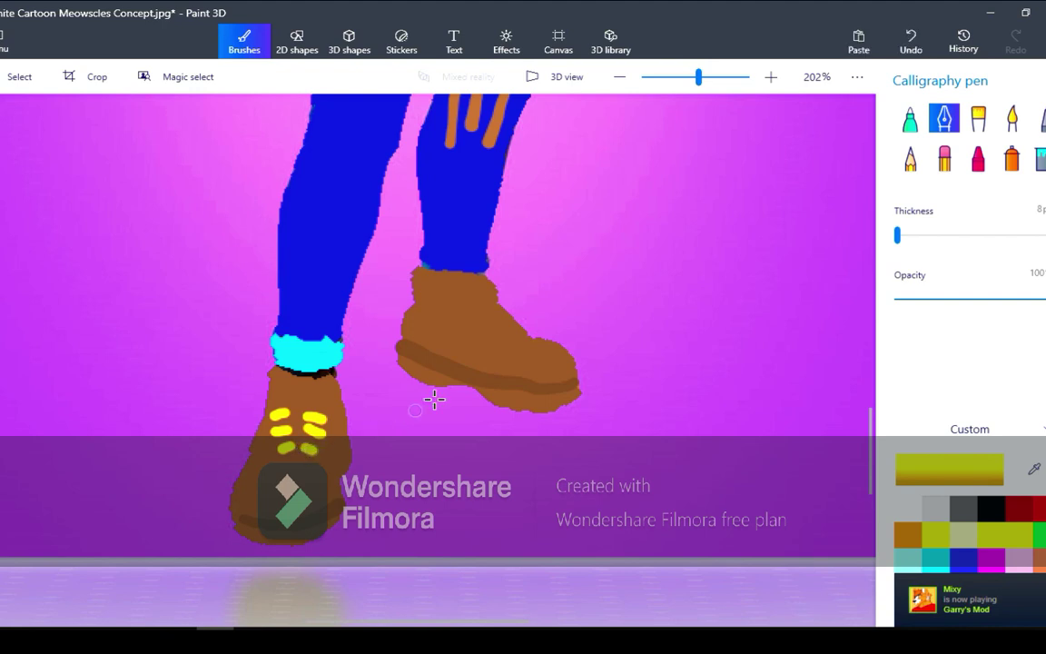
mouse_move(476, 320)
left_mouse_down()
mouse_move(471, 328)
mouse_move(500, 310)
mouse_move(508, 332)
mouse_move(481, 347)
left_mouse_up()
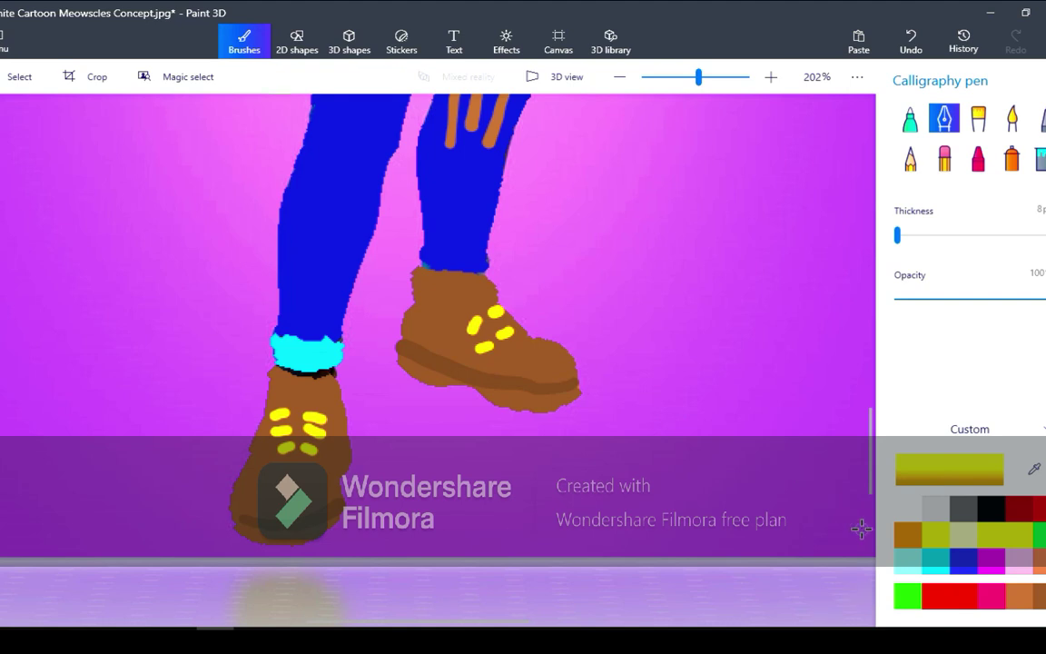
- Cover the black edge under the cyan ankle cuff with cyan and paint a matching cyan cuff above the side-facing boot
left_click(937, 563)
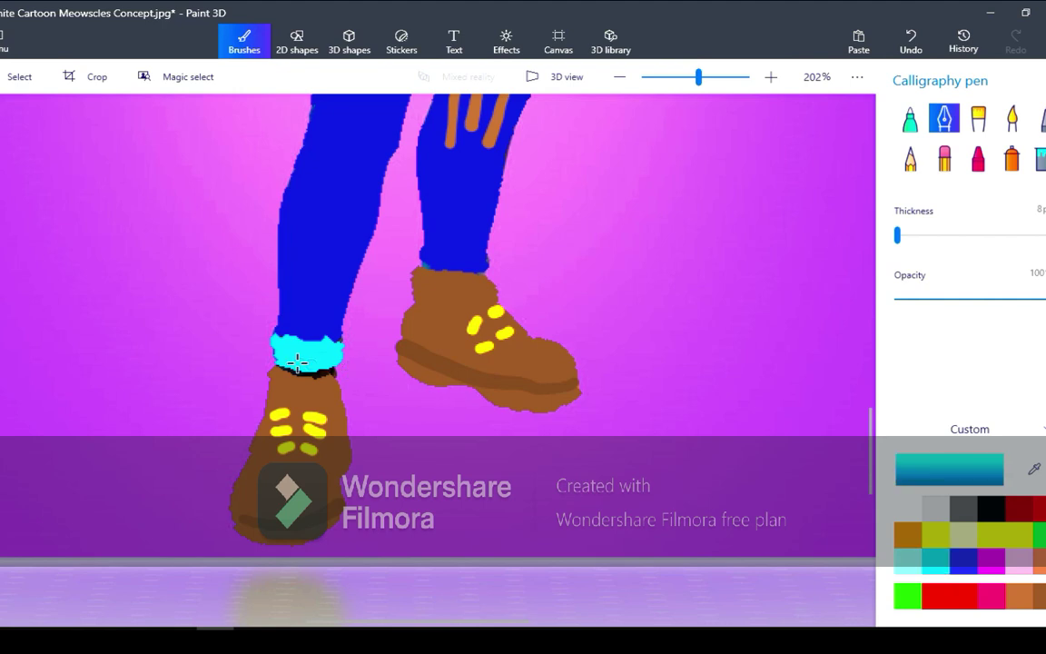
mouse_move(279, 366)
left_mouse_down()
mouse_move(272, 349)
mouse_move(317, 373)
left_mouse_up()
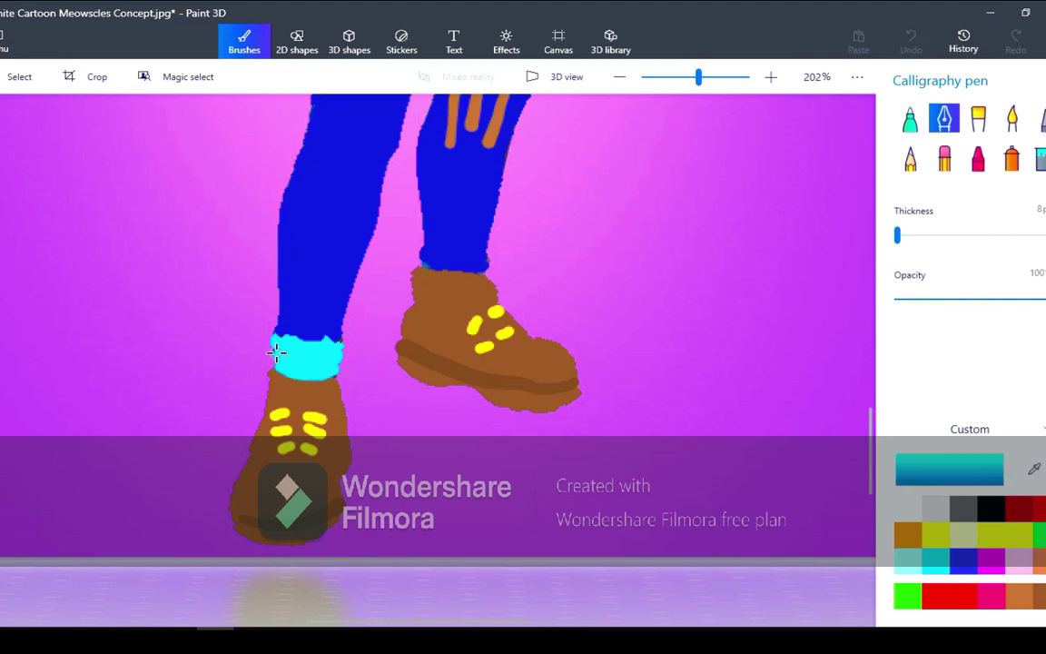
mouse_move(417, 267)
left_mouse_down()
mouse_move(486, 263)
mouse_move(417, 266)
left_mouse_up()
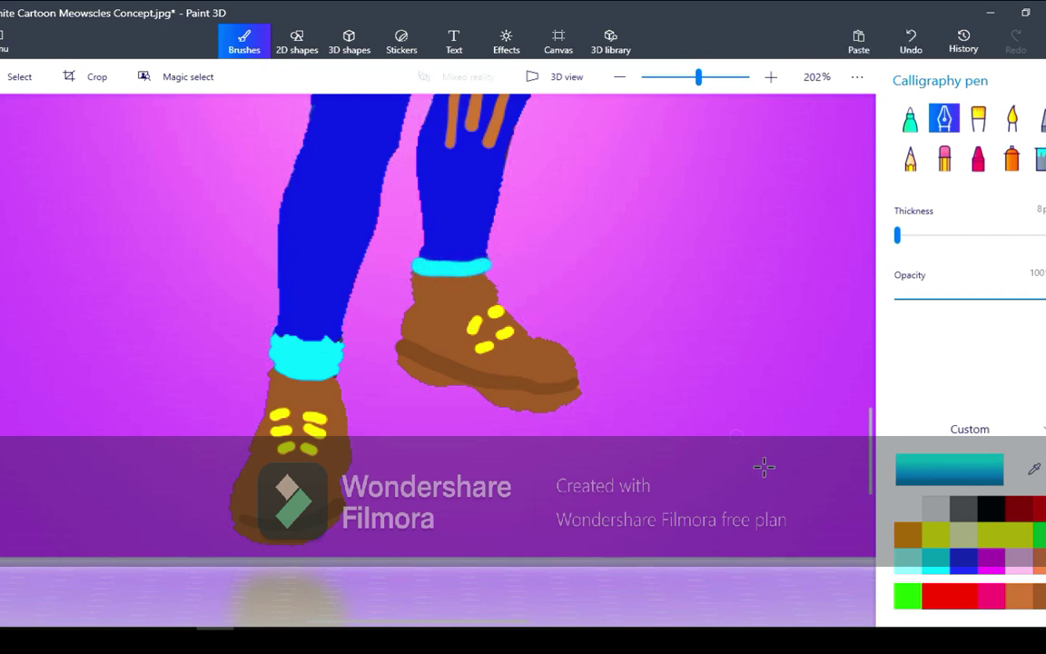
- Mix a darker sky blue (0086c2) and paint a shading line across each cyan ankle cuff
left_click(963, 569)
left_click(934, 562)
left_click(949, 469)
left_click_drag(586, 200, 594, 244)
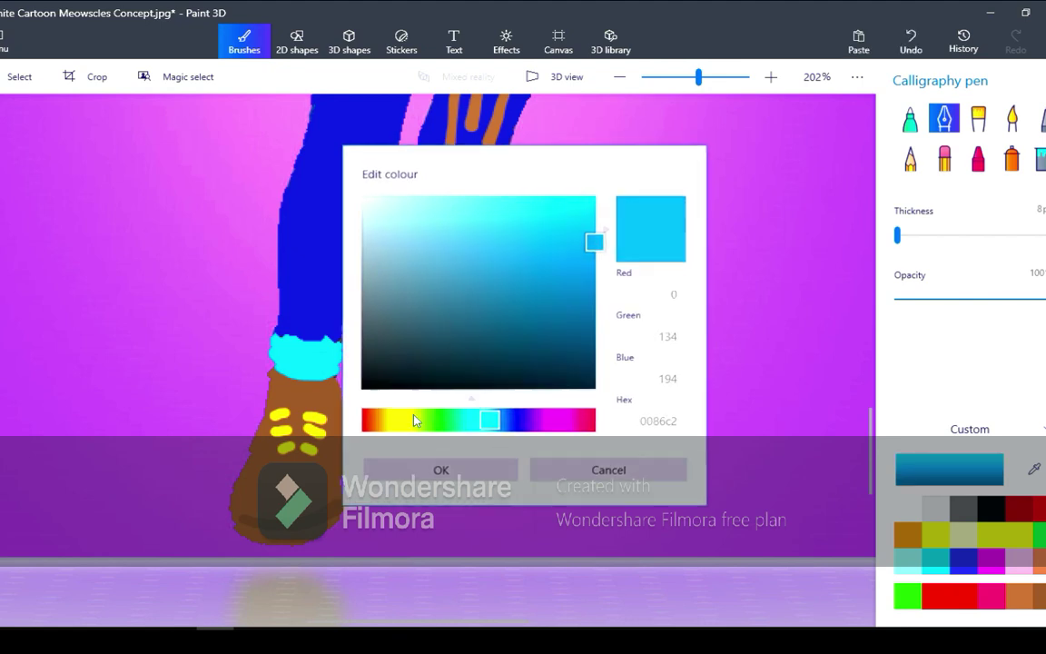
left_click(486, 461)
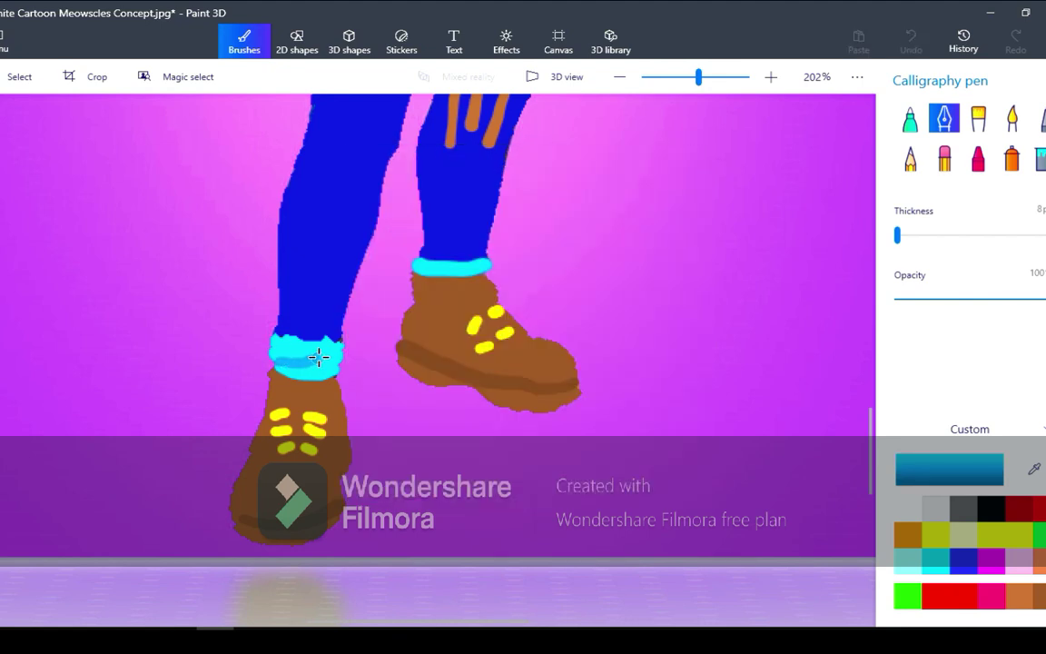
left_click_drag(325, 354, 332, 353)
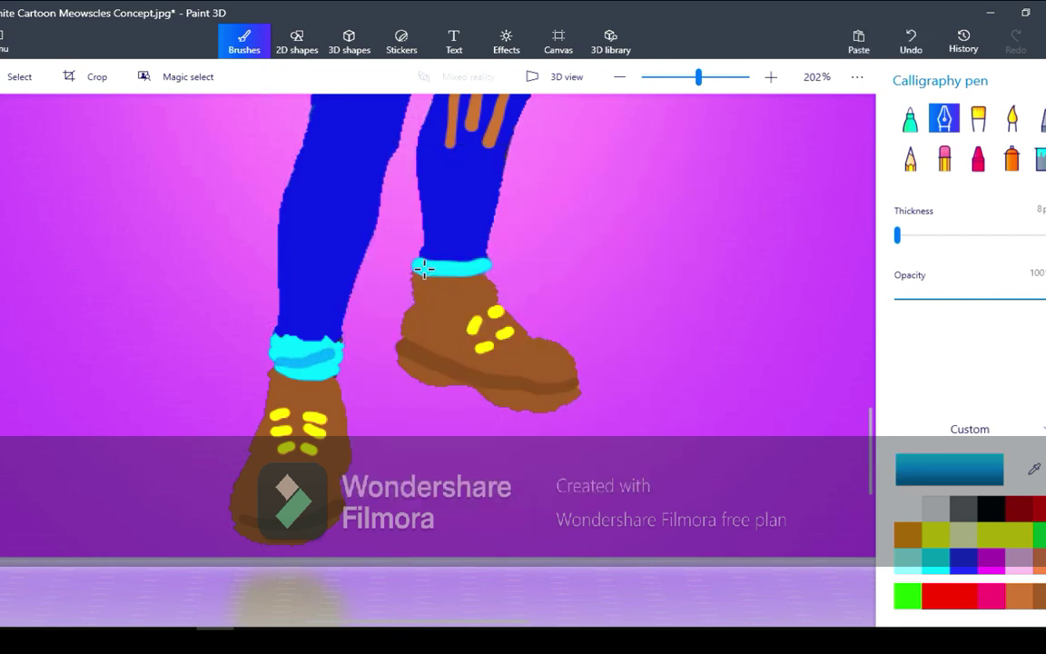
left_click_drag(422, 269, 481, 266)
- Sample the trousers' blue, darken it to 1b2070, and switch to the Marker with a 2 px thickness
left_click_drag(870, 490, 870, 419)
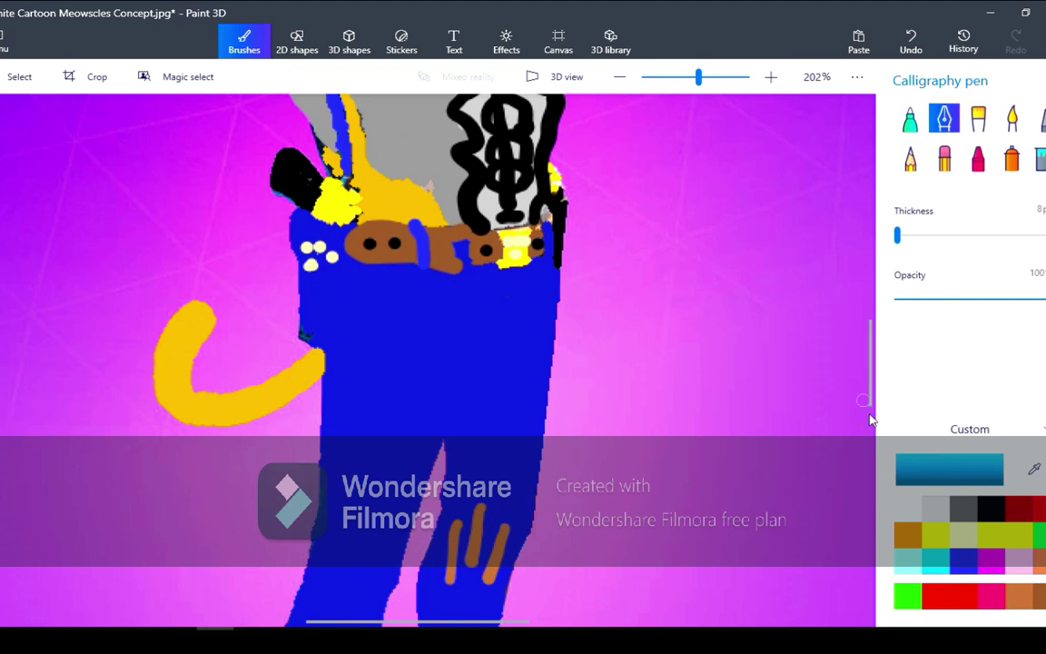
left_click(963, 560)
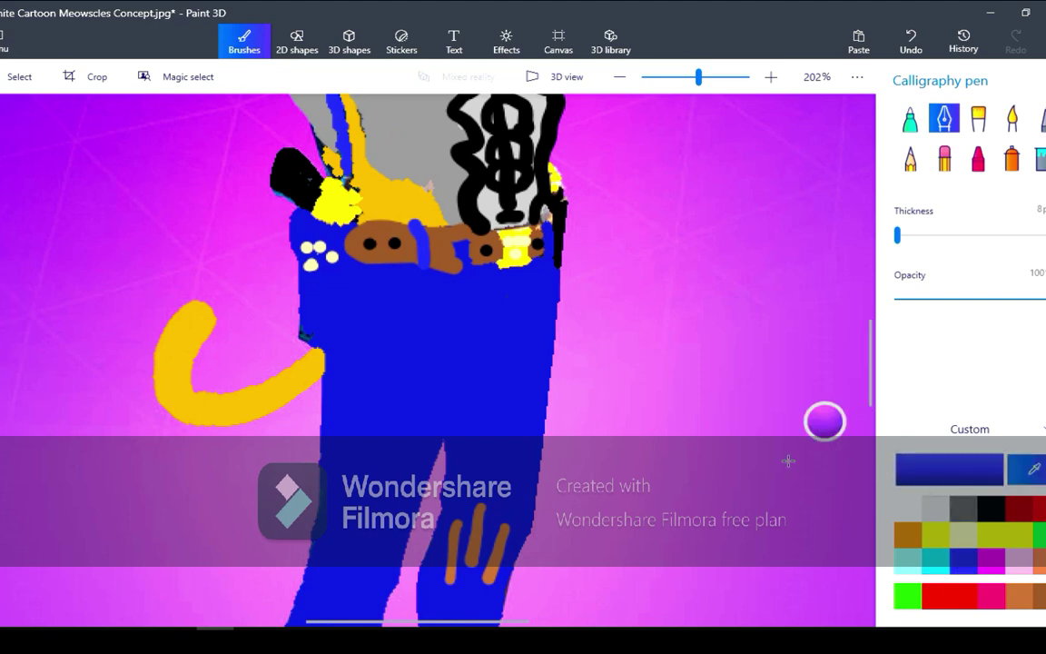
left_click(474, 456)
left_click(966, 478)
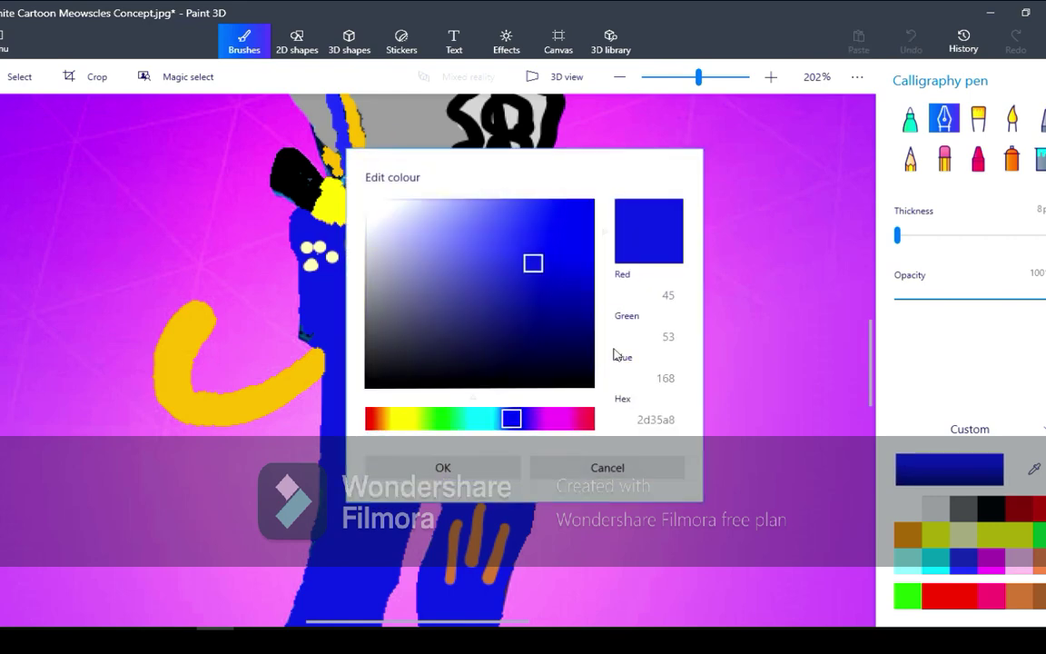
left_click_drag(545, 278, 539, 304)
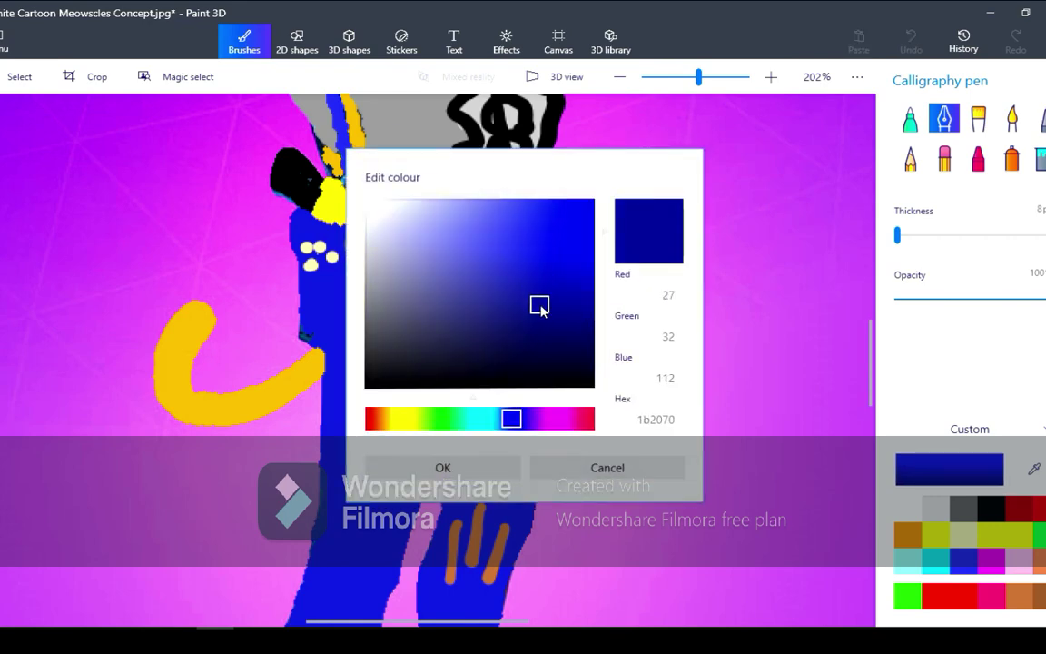
left_click(490, 479)
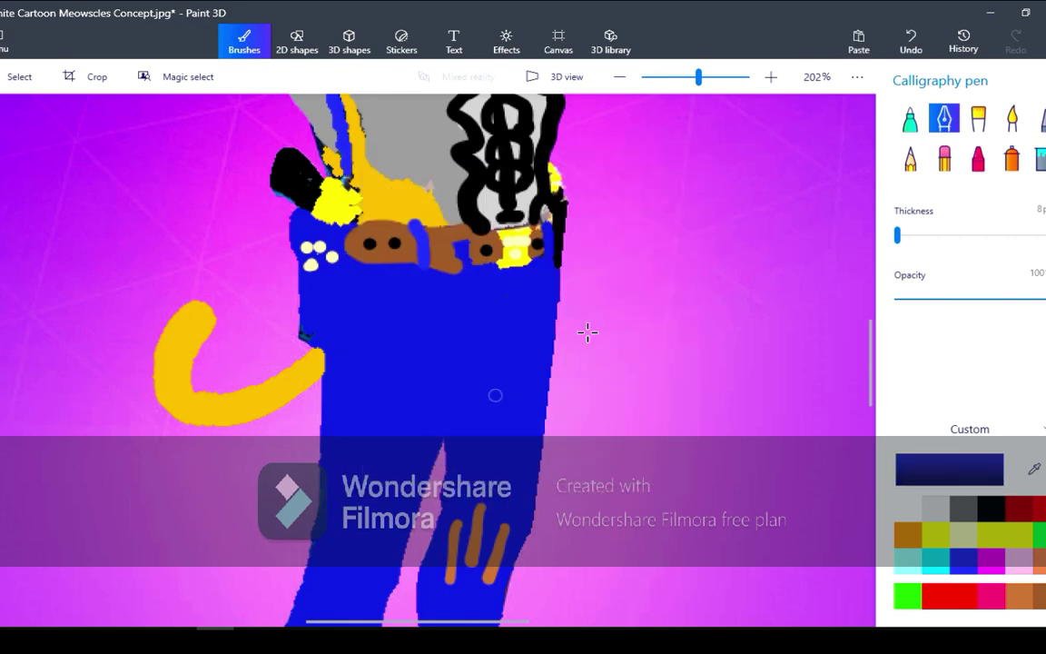
left_click(901, 245)
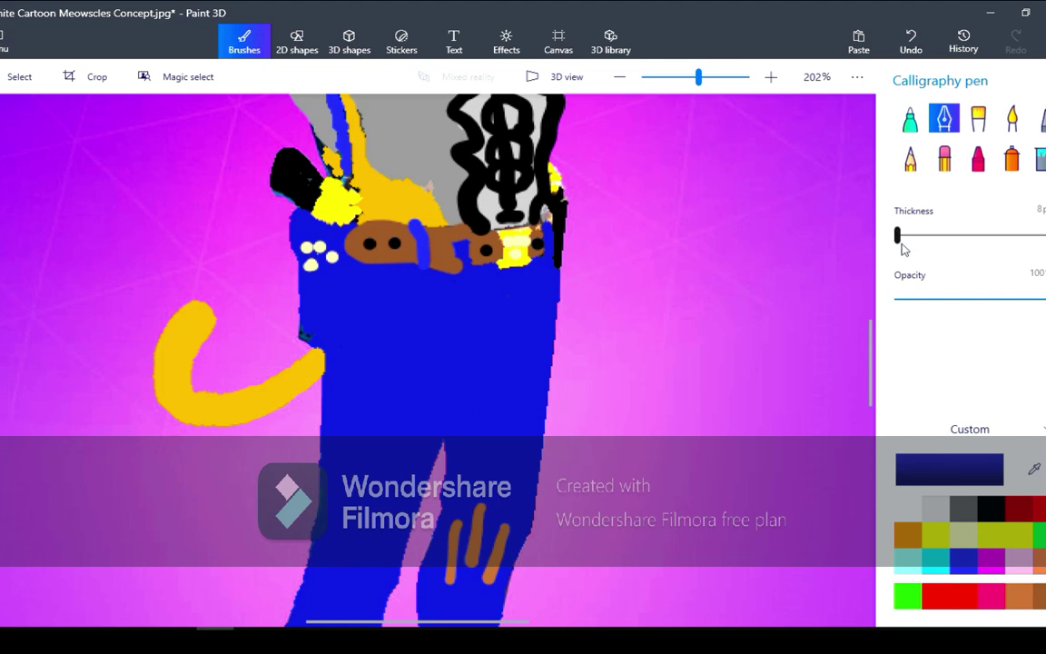
left_click(909, 118)
left_click_drag(901, 237, 899, 236)
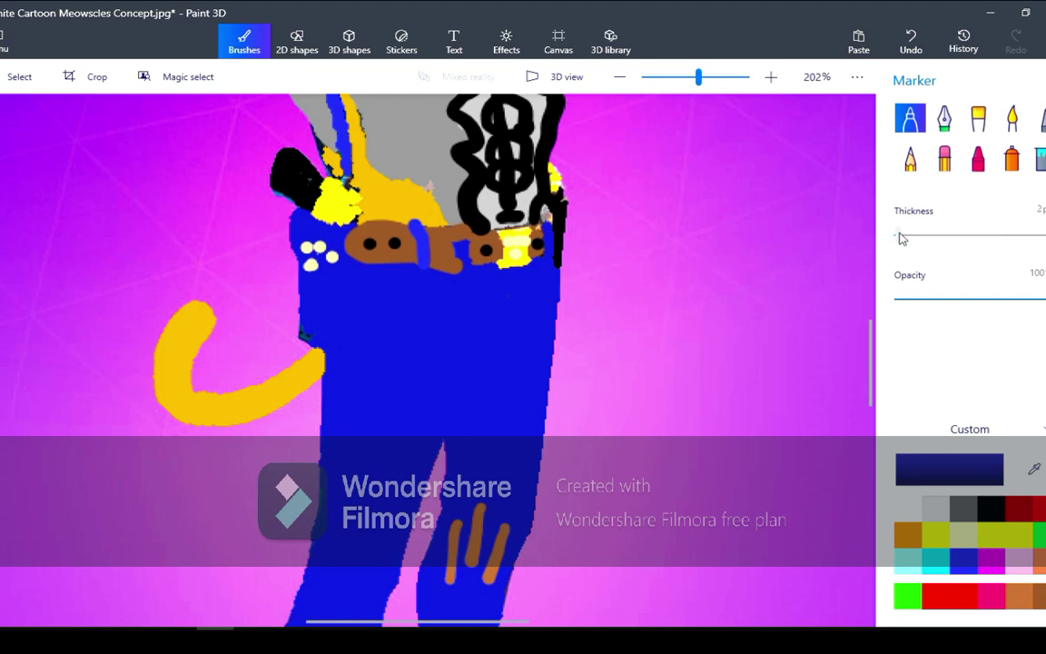
- Try to draw a thin dark blue seam from the crotch of the trousers up to the belt
mouse_move(437, 432)
left_mouse_down()
mouse_move(457, 419)
mouse_move(481, 280)
mouse_move(469, 266)
left_mouse_up()
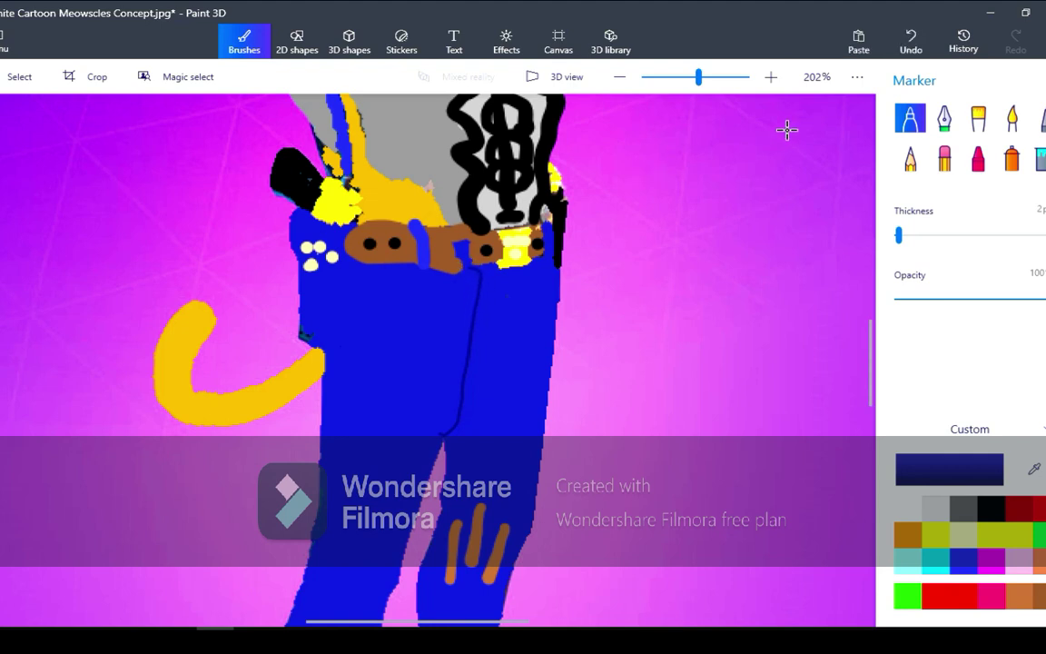
left_click(910, 40)
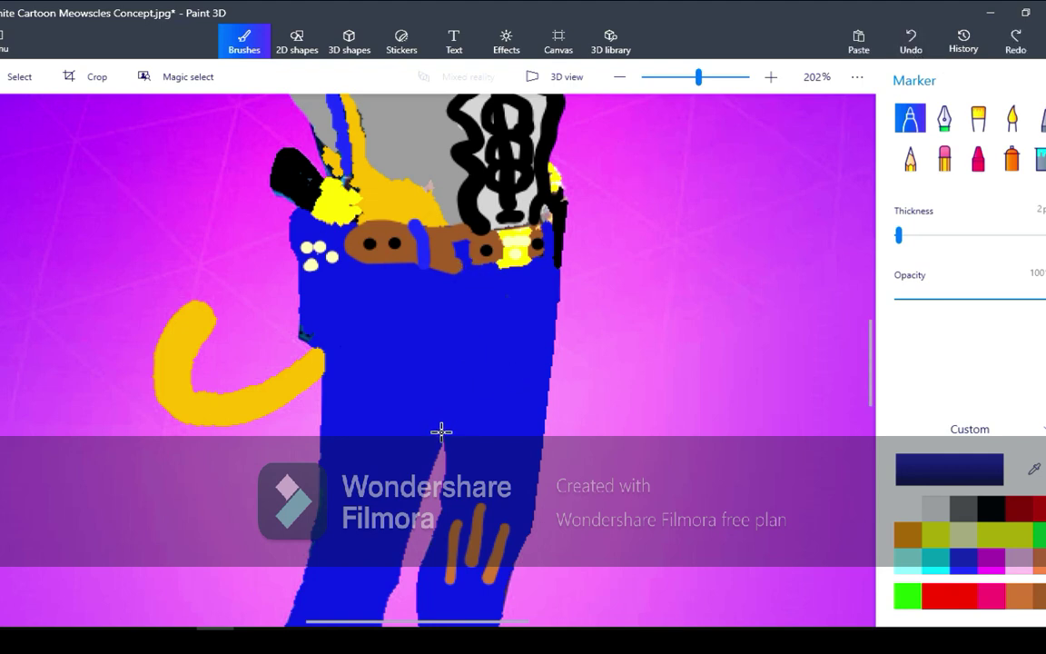
- Draw a thin dark blue curved seam up from the trousers' crotch and short crease lines below the belt and at both hips
mouse_move(440, 432)
left_mouse_down()
mouse_move(479, 360)
mouse_move(478, 332)
mouse_move(457, 314)
mouse_move(490, 302)
mouse_move(433, 317)
mouse_move(448, 304)
mouse_move(418, 282)
left_mouse_up()
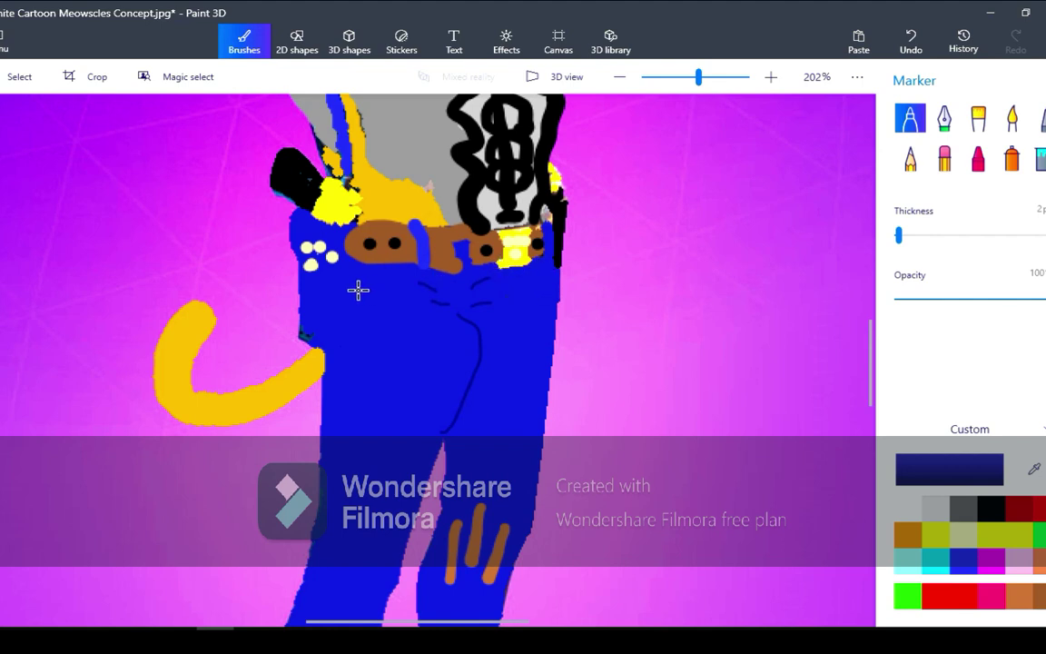
left_click_drag(349, 285, 352, 310)
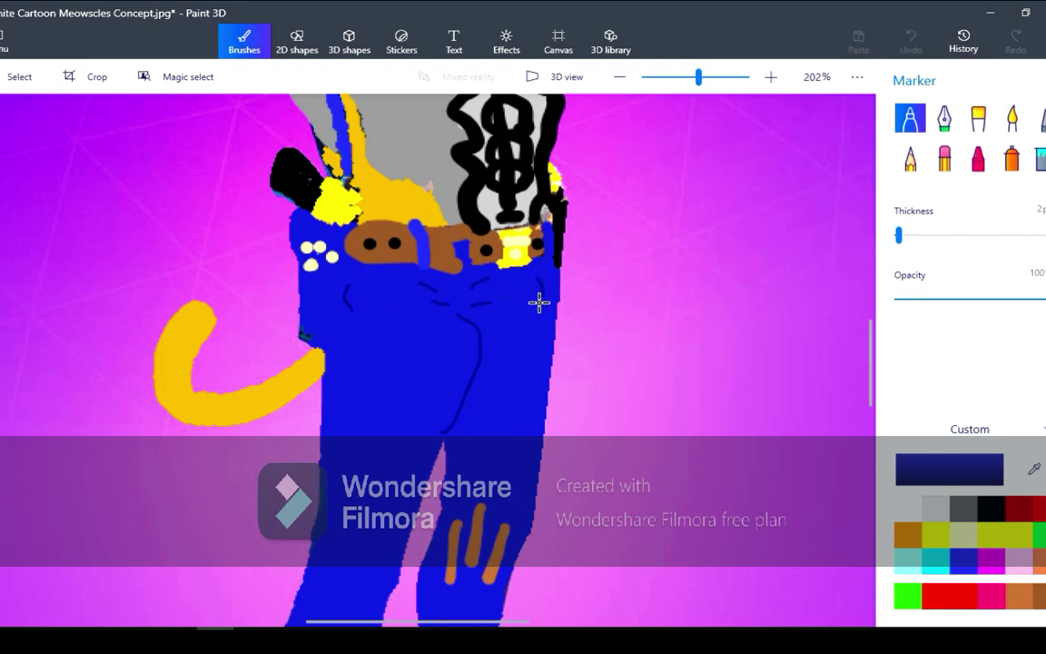
left_click_drag(538, 302, 534, 304)
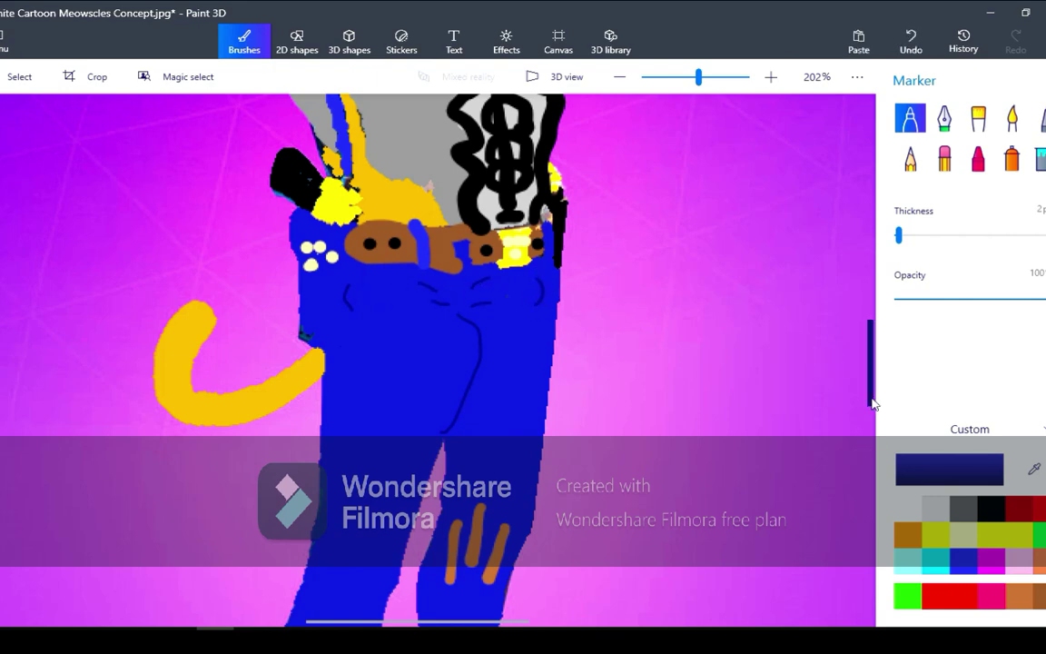
- Review the whole character from head to boots with the full image in view
left_click_drag(872, 402, 863, 313)
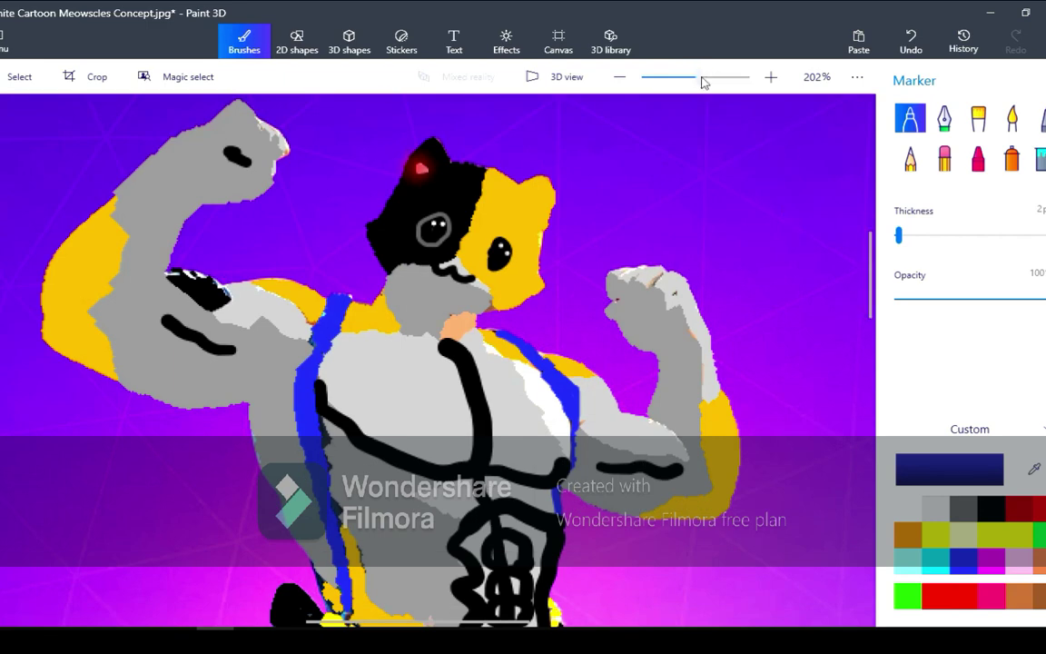
left_click_drag(701, 82, 693, 82)
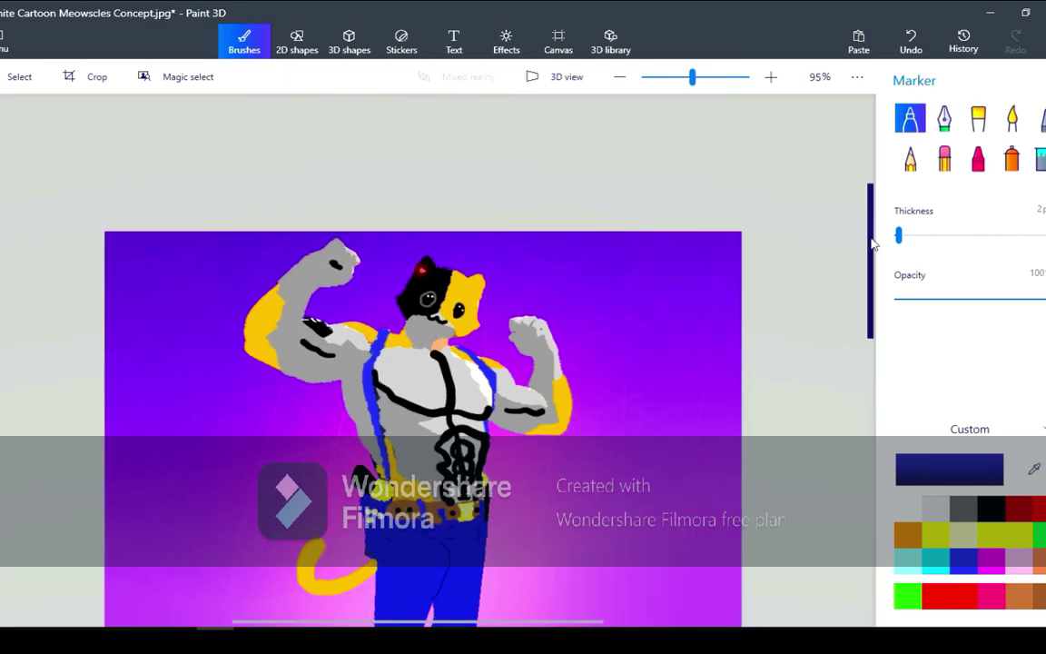
left_click_drag(871, 243, 857, 329)
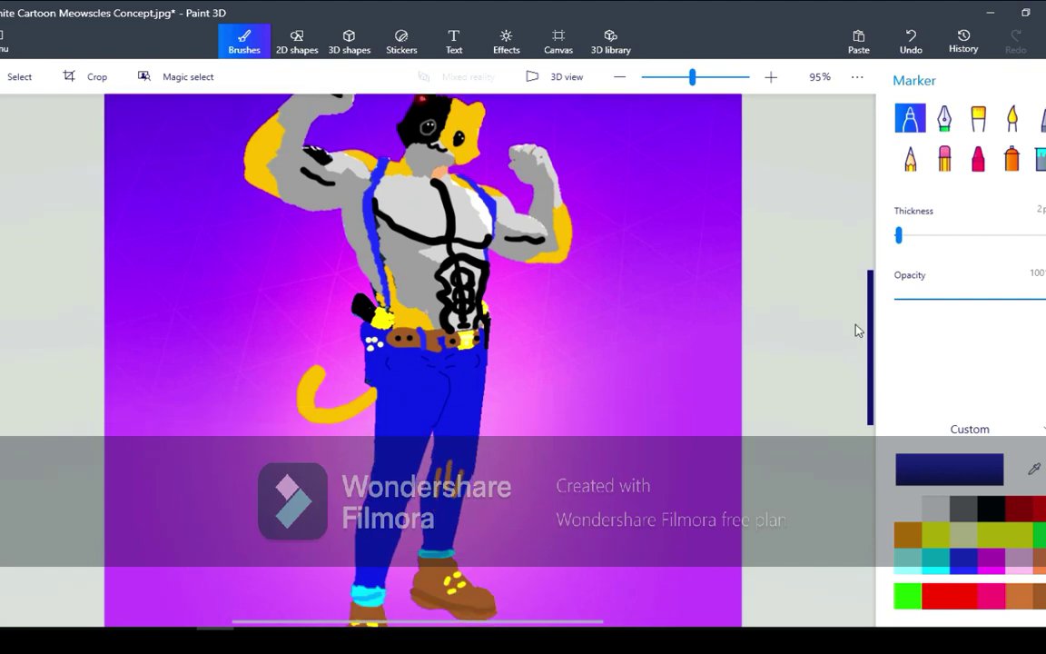
left_click_drag(693, 78, 682, 88)
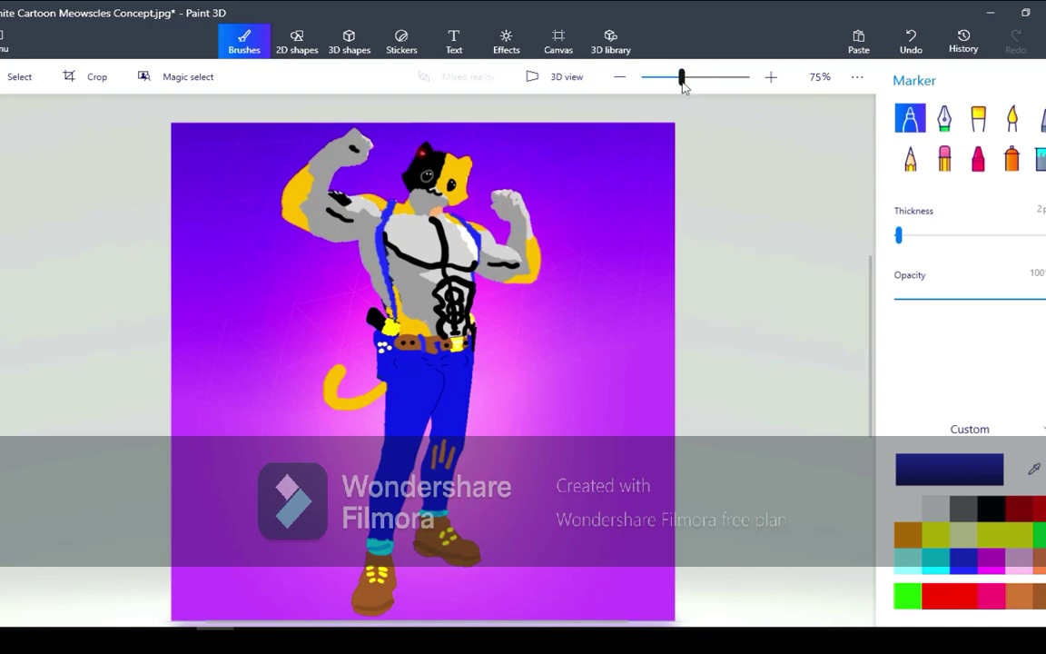
mouse_move(682, 78)
left_mouse_down()
mouse_move(703, 86)
mouse_move(694, 86)
left_mouse_up()
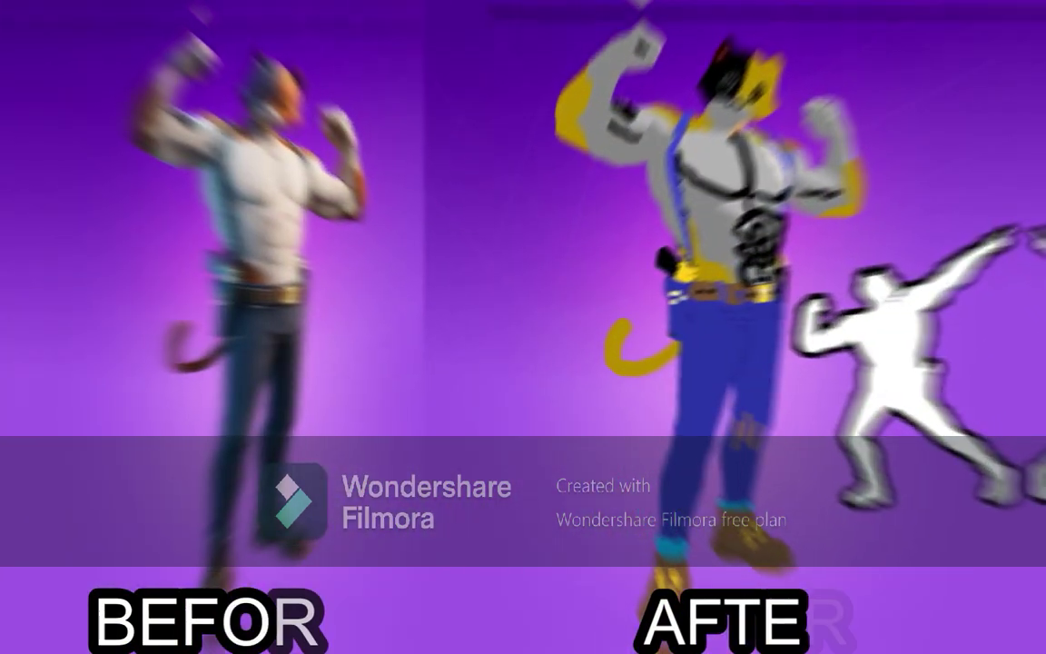